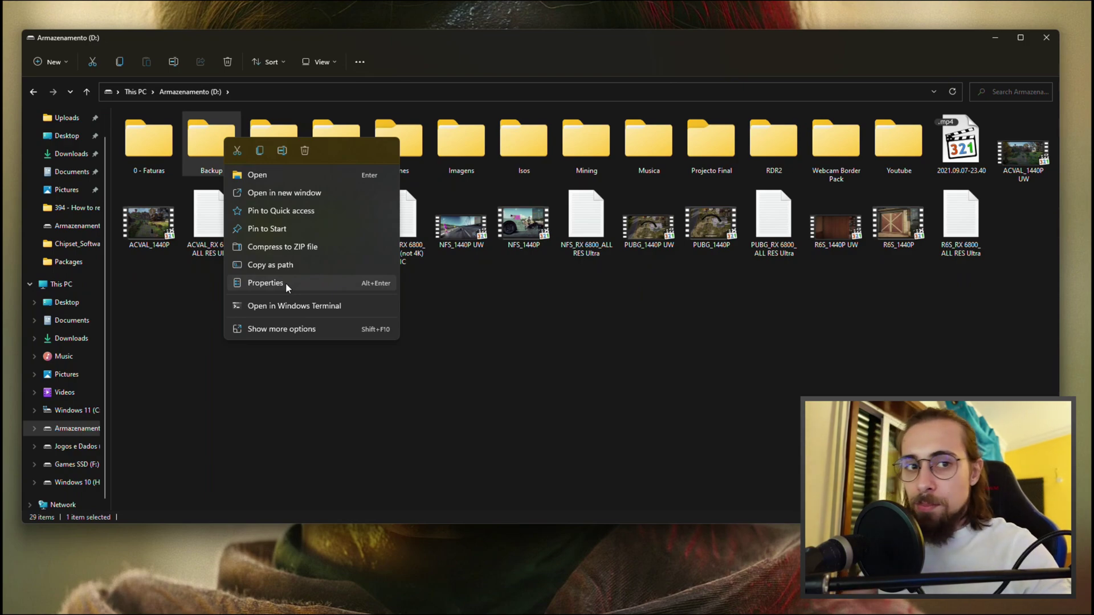
Change the owner of the Backup folder to the personal user account through its advanced security settings, verifying the account name
click(285, 283)
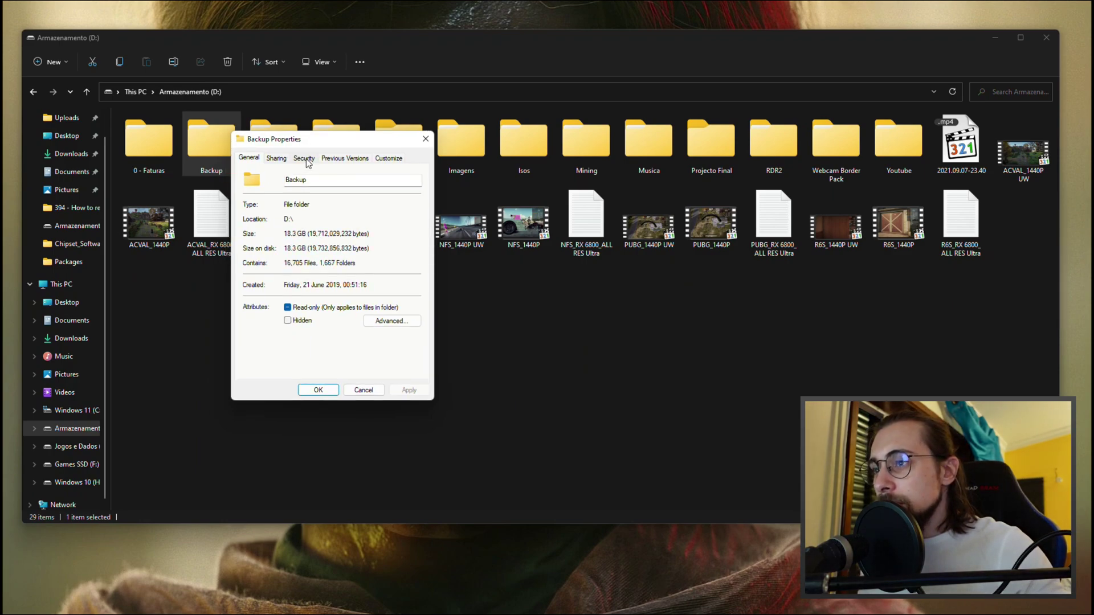
click(305, 160)
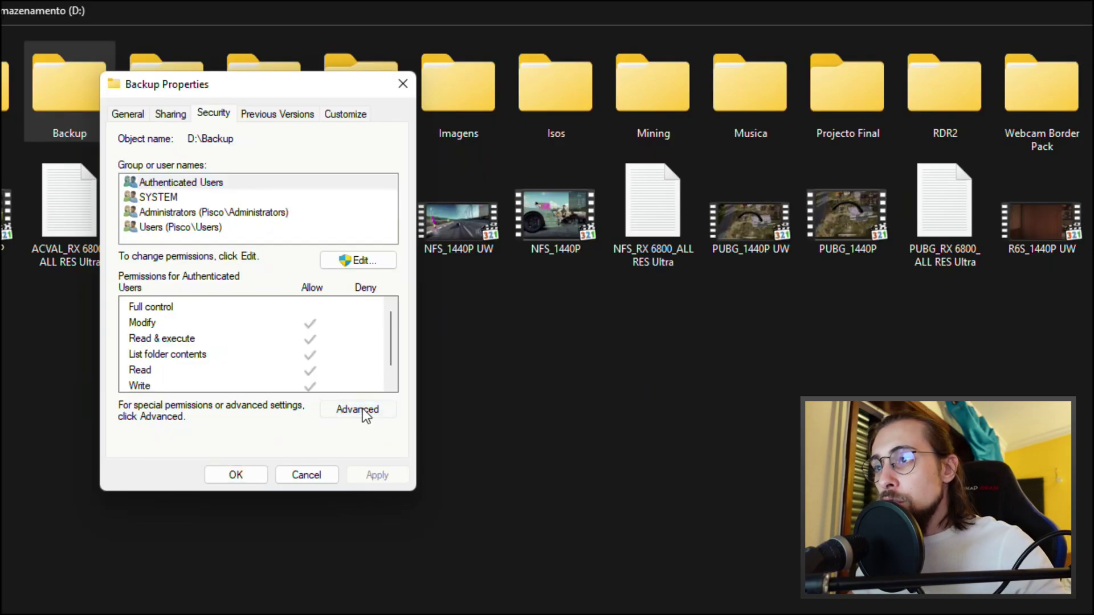
click(455, 259)
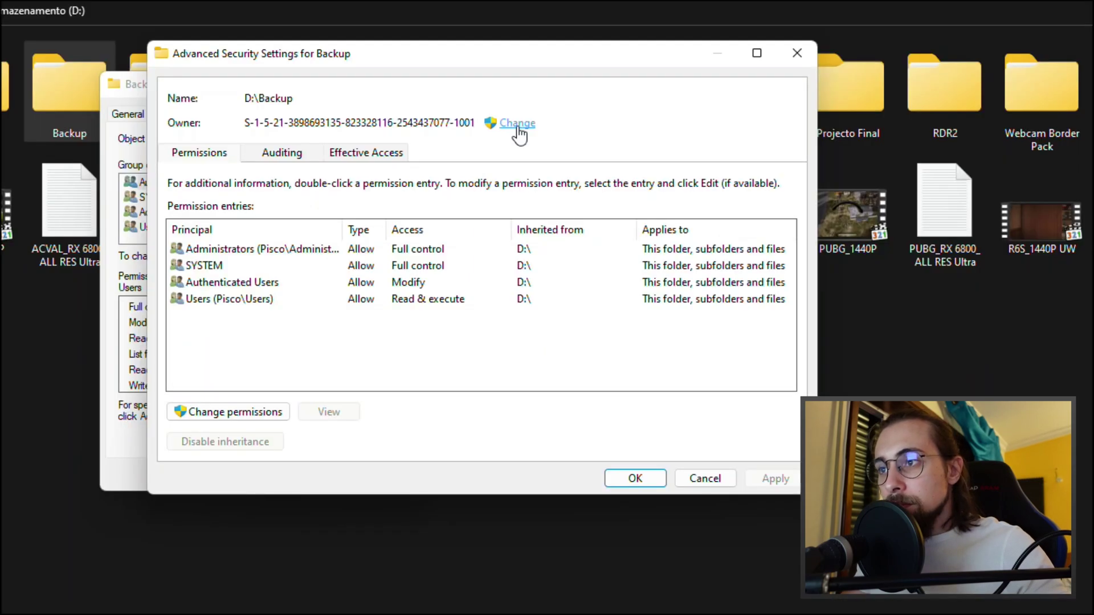
click(606, 193)
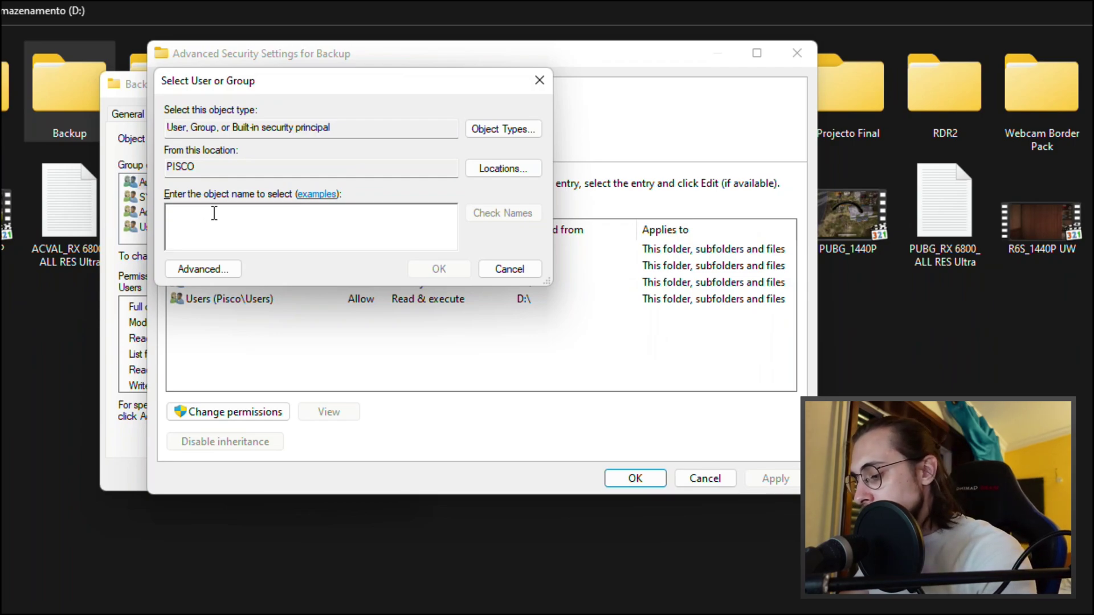
text(Fábio Pis)
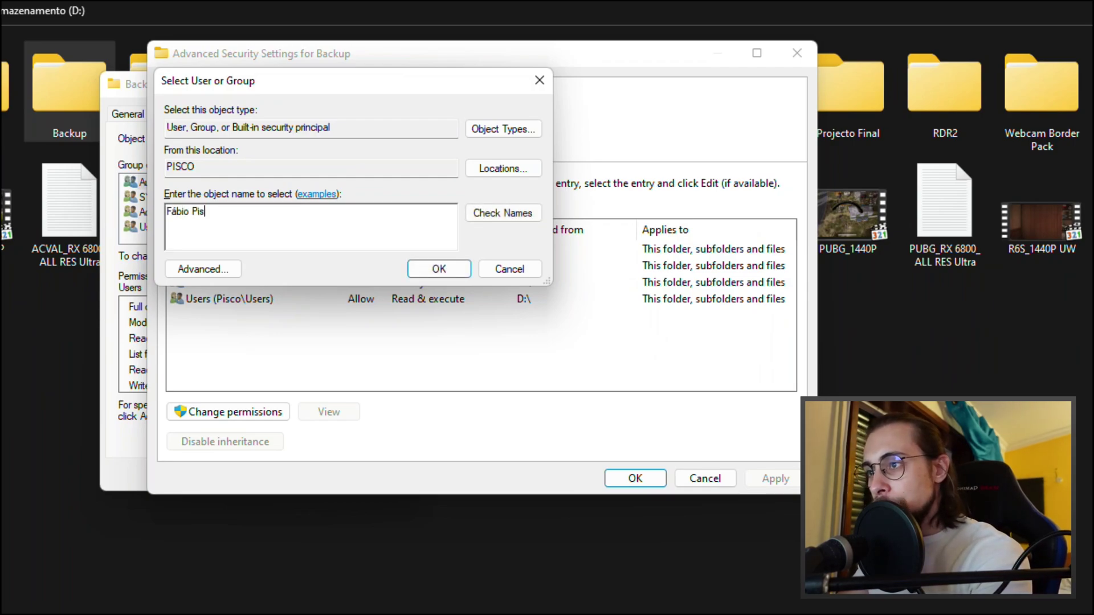
text(co)
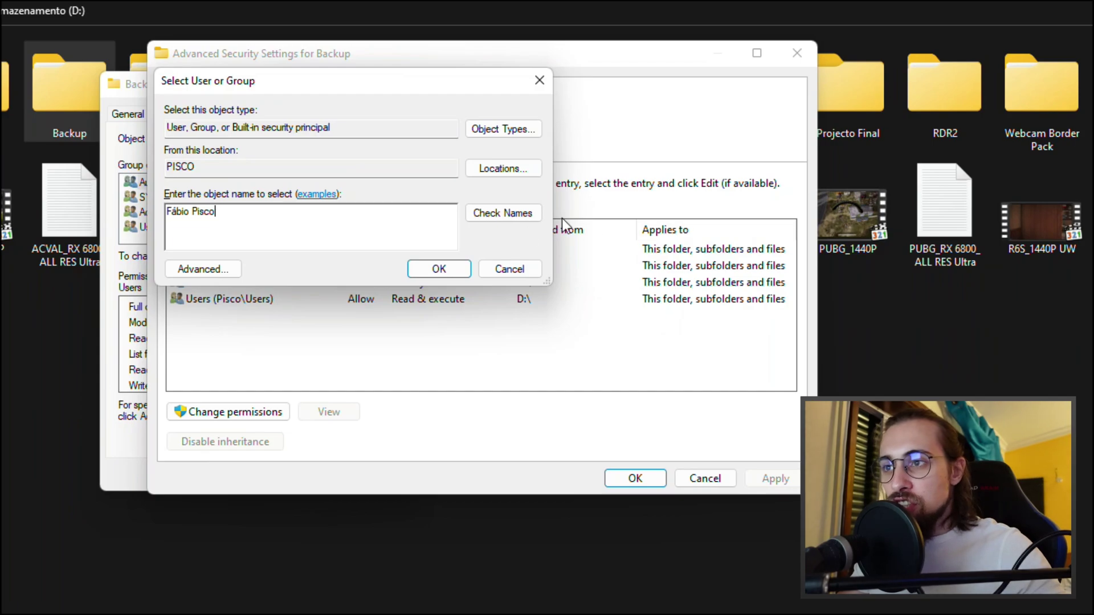
click(516, 214)
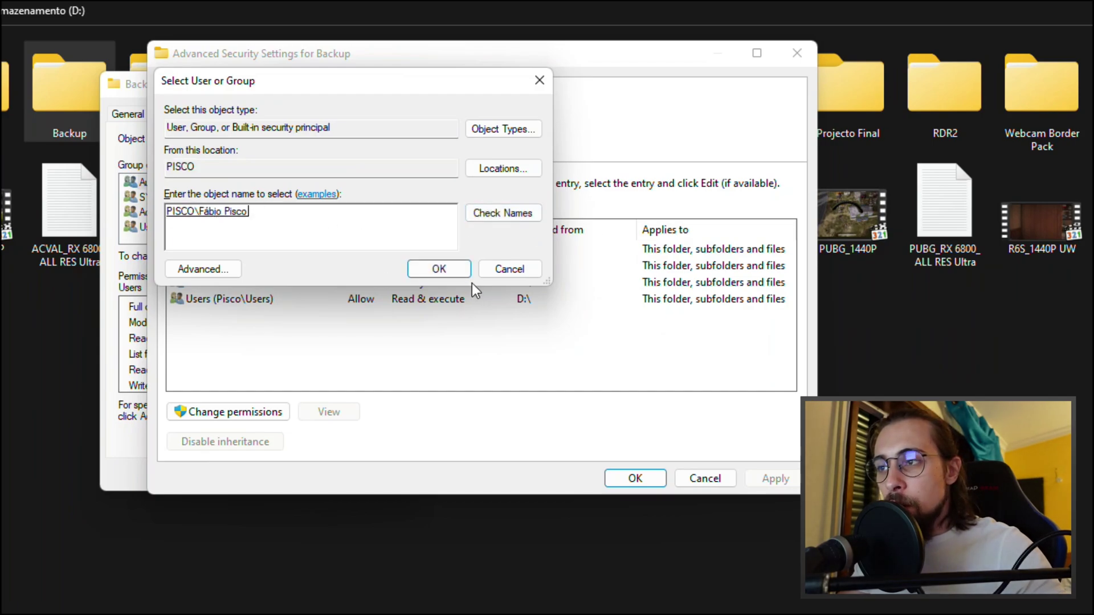
click(447, 272)
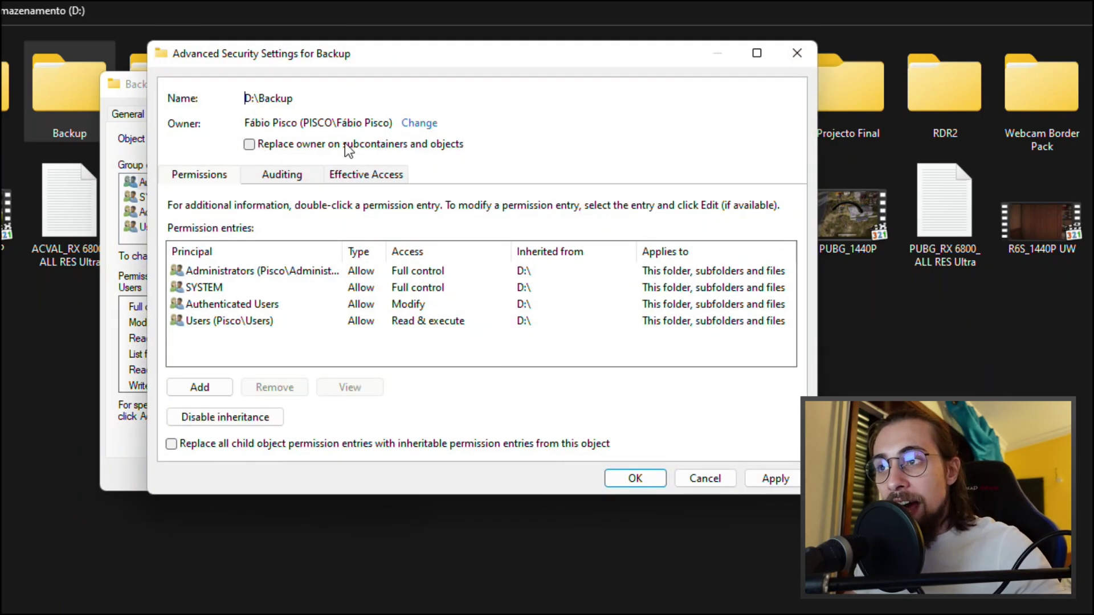
Extend the Backup folder's new owner to its subcontainers and objects, apply the change and close the advanced security settings
click(251, 146)
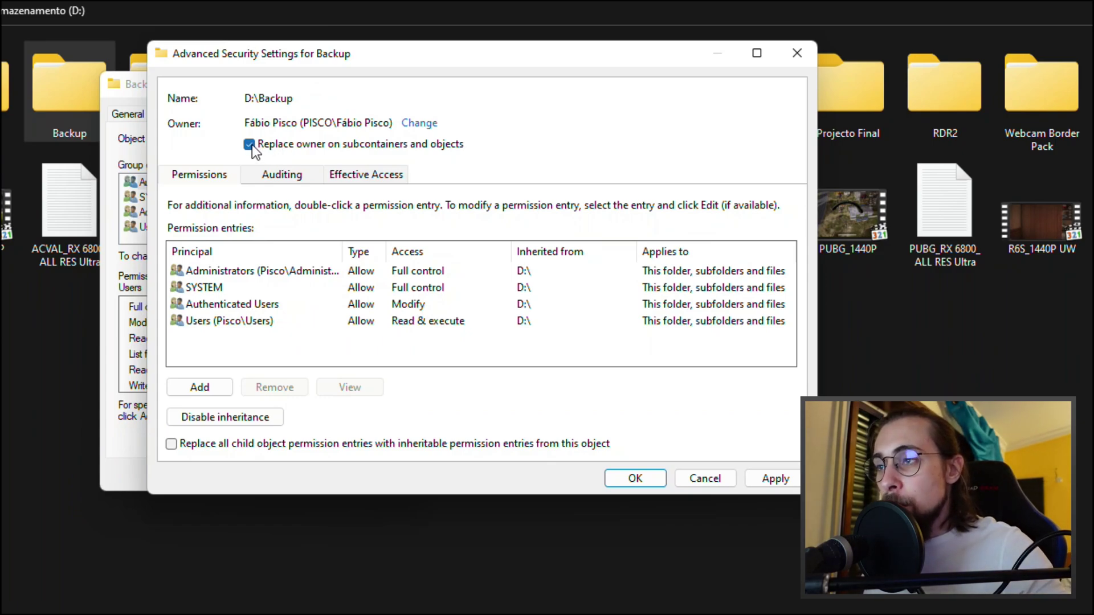
click(783, 484)
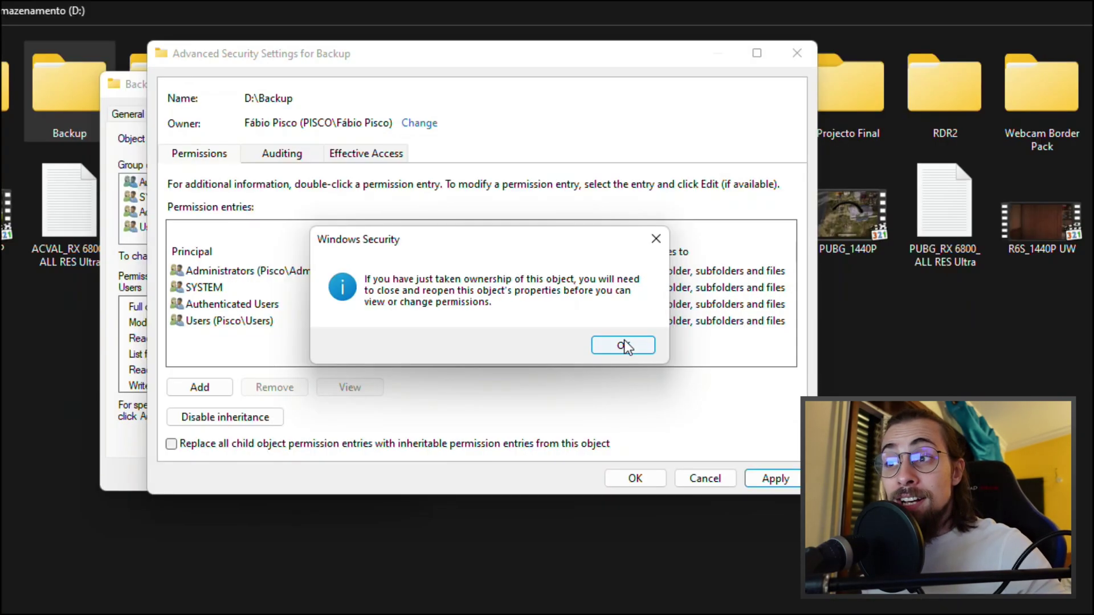
click(617, 360)
click(640, 575)
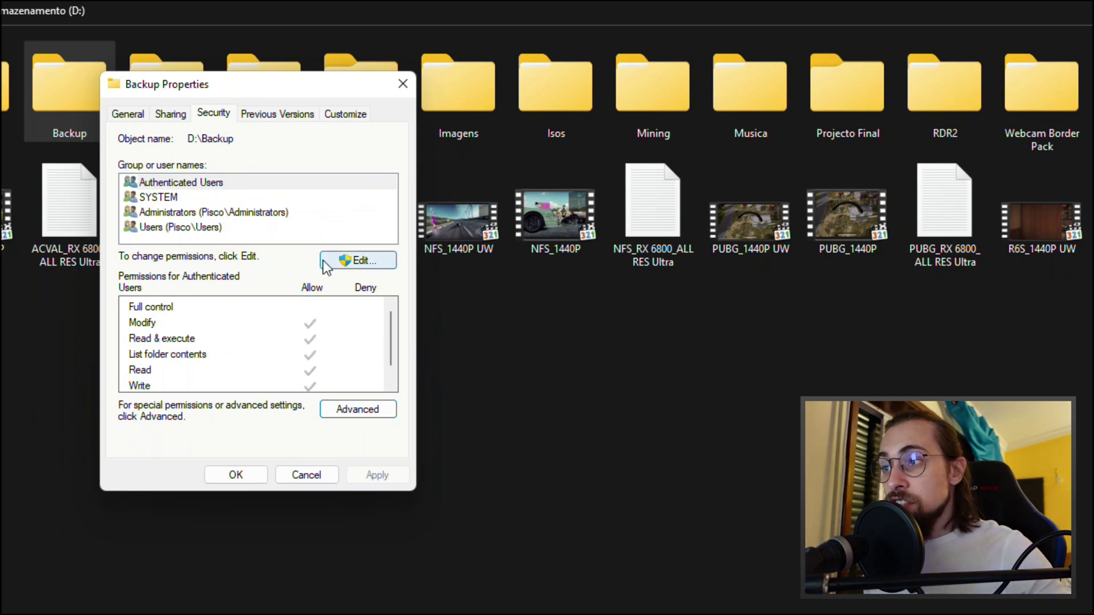
Allow Full control of the Backup folder for the Users group and apply the permissions
click(353, 262)
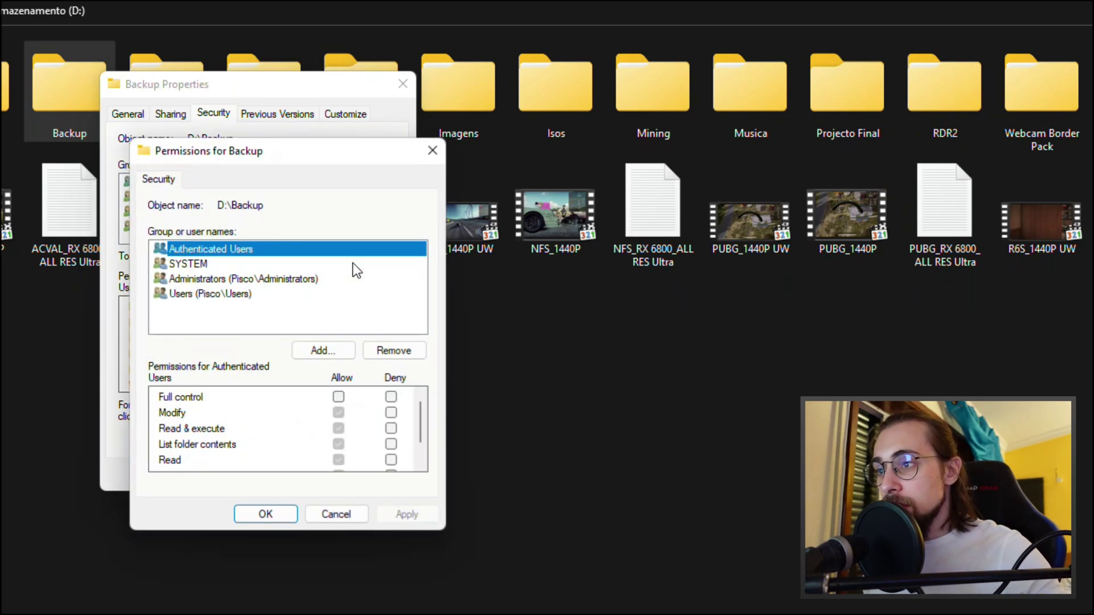
click(184, 263)
click(225, 278)
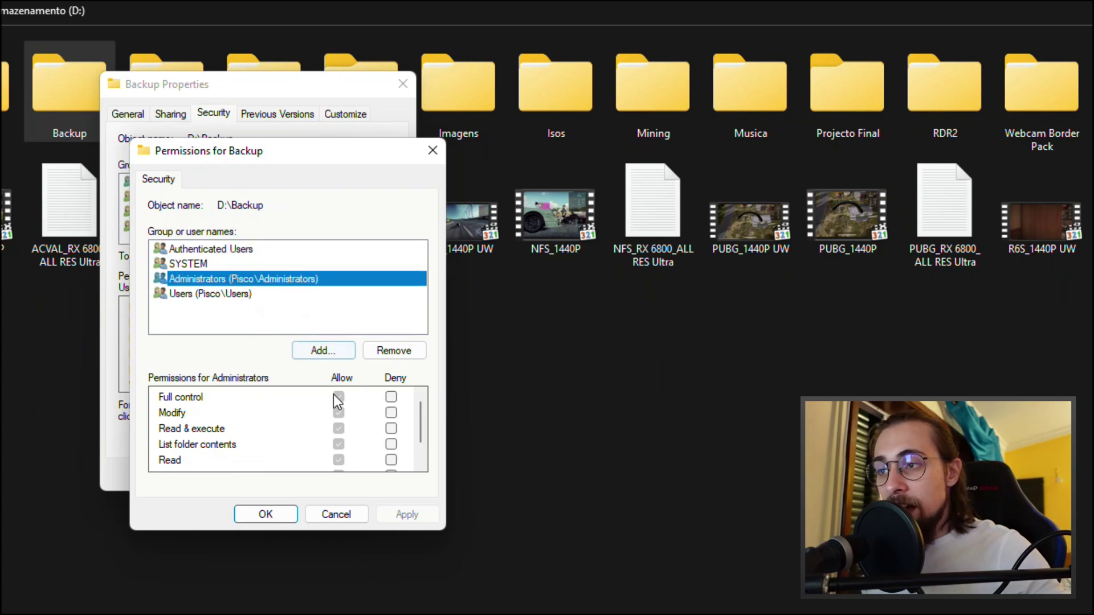
click(228, 293)
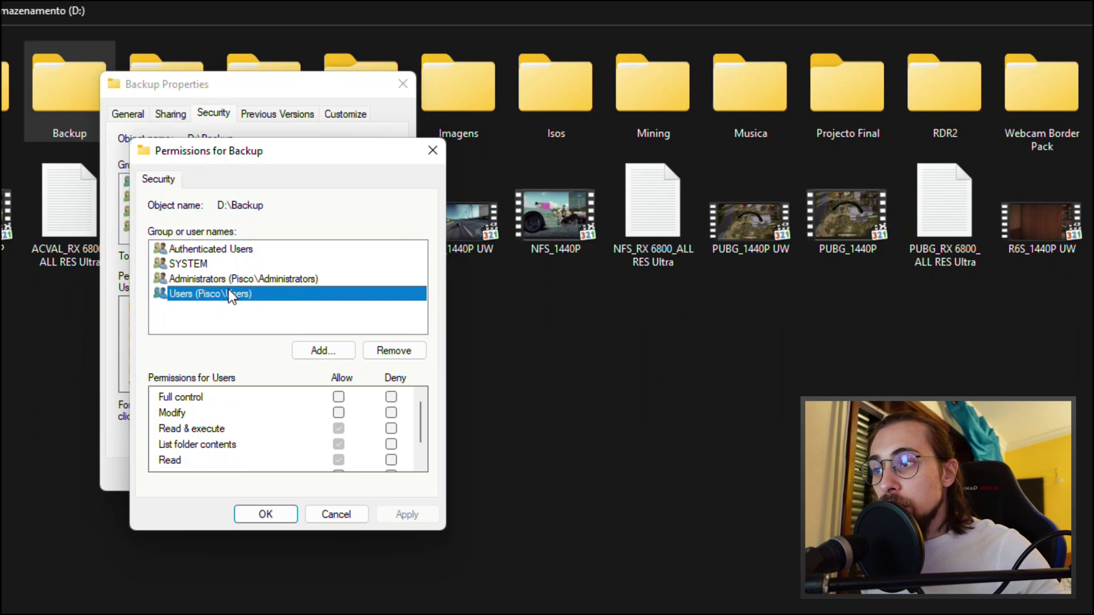
click(338, 397)
scroll(358, 421, down, 1)
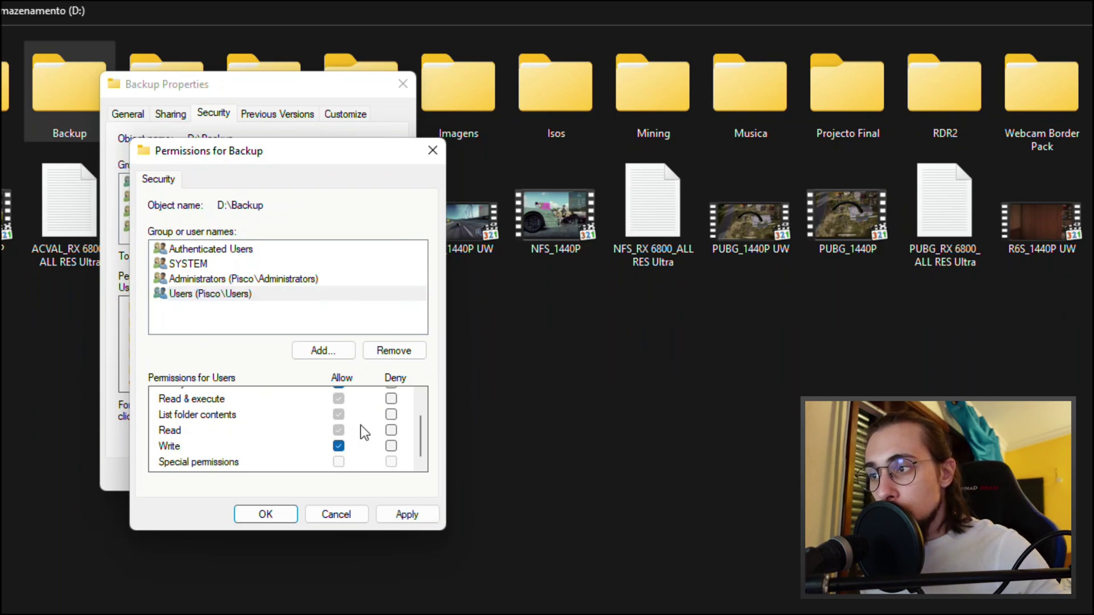
scroll(342, 438, up, 1)
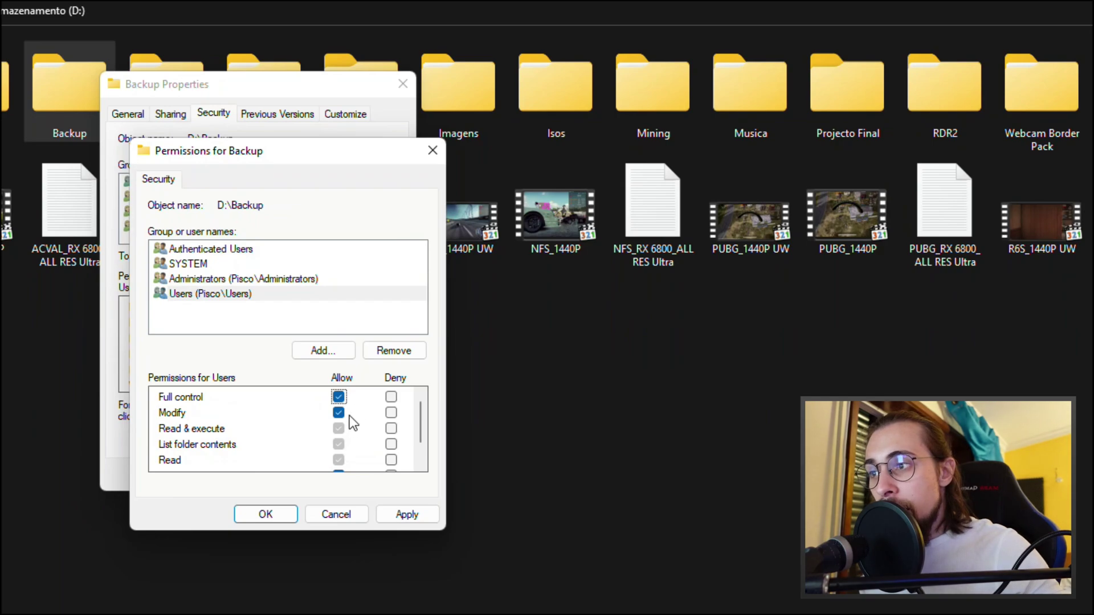
scroll(351, 444, down, 1)
scroll(345, 450, up, 1)
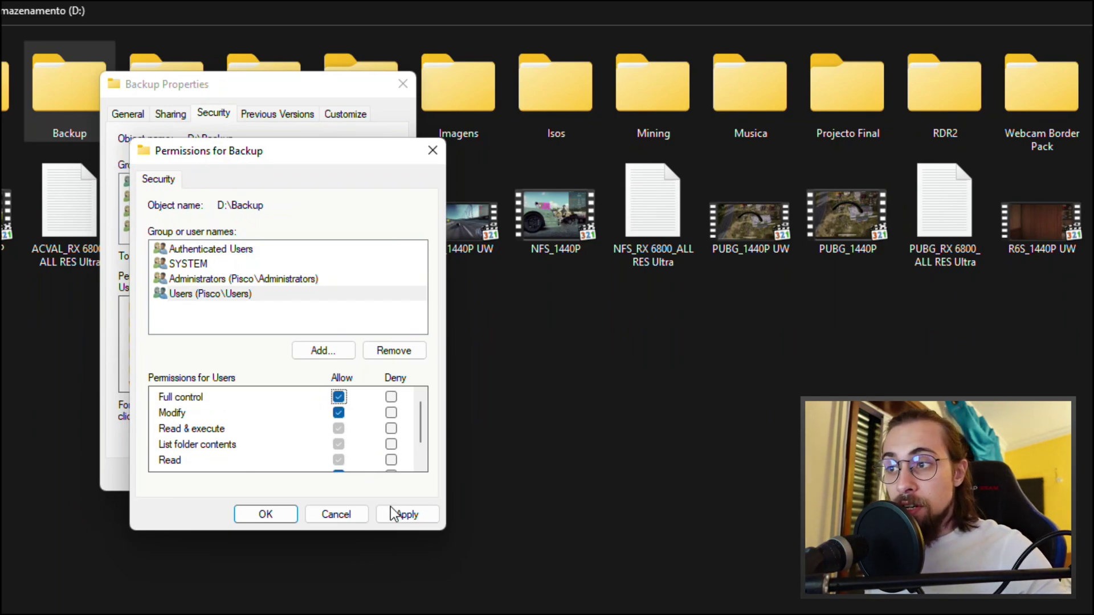
click(407, 513)
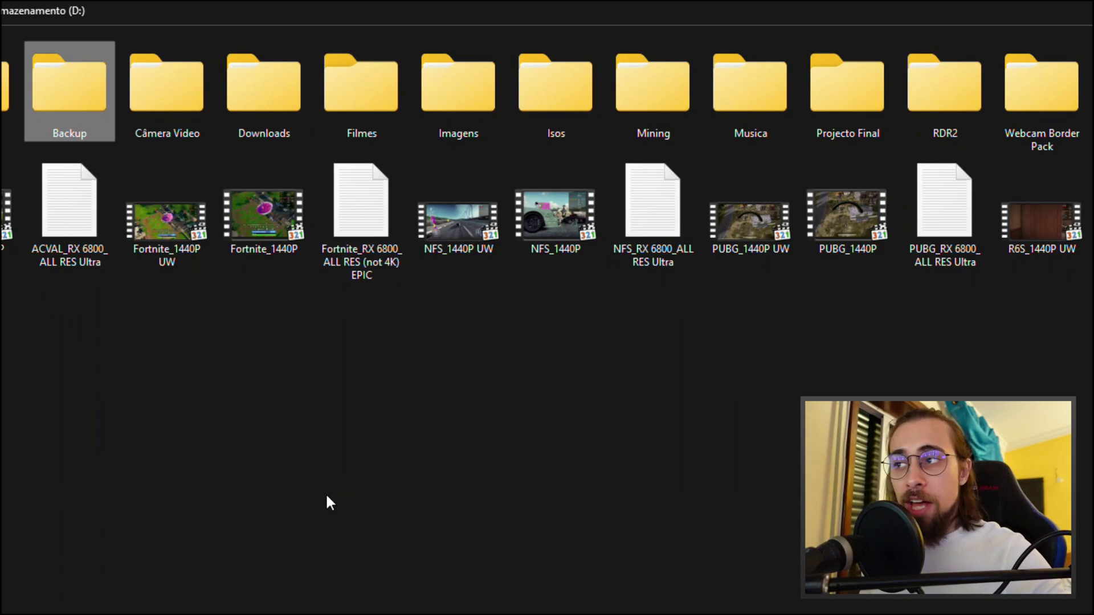
right_click(70, 111)
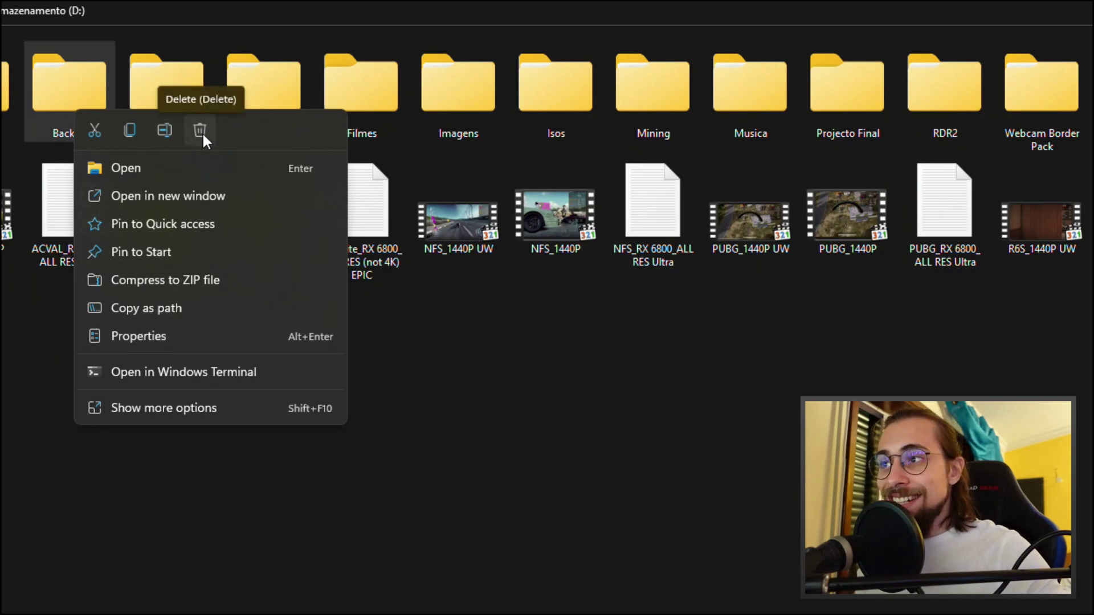
click(644, 460)
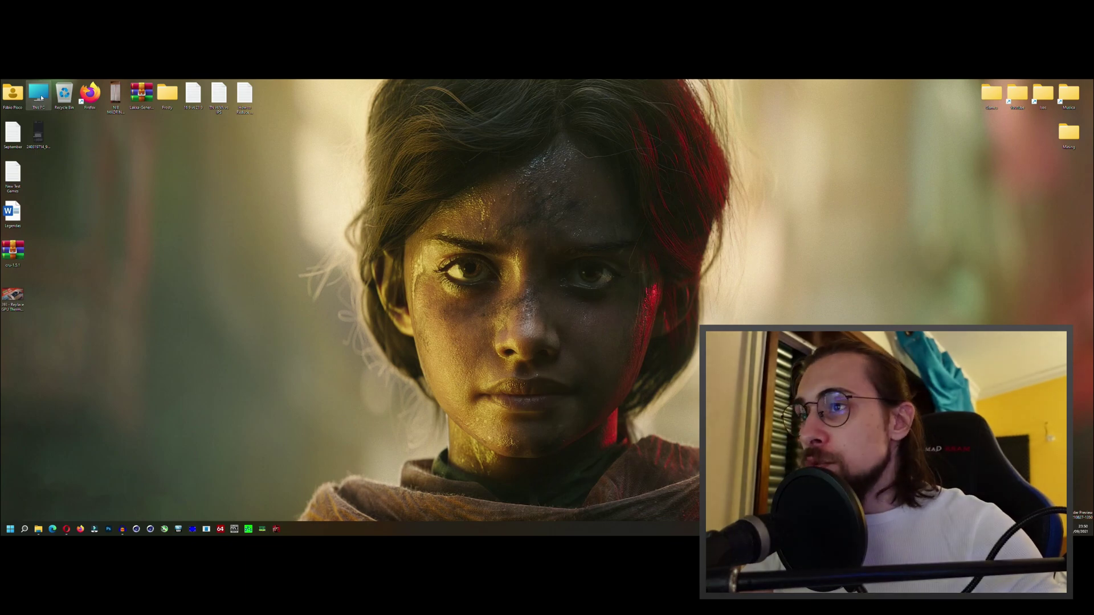
Open the Armazenamento (D:) drive in File Explorer and create a folder named Test there
key(Return)
double_click(436, 214)
right_click(378, 306)
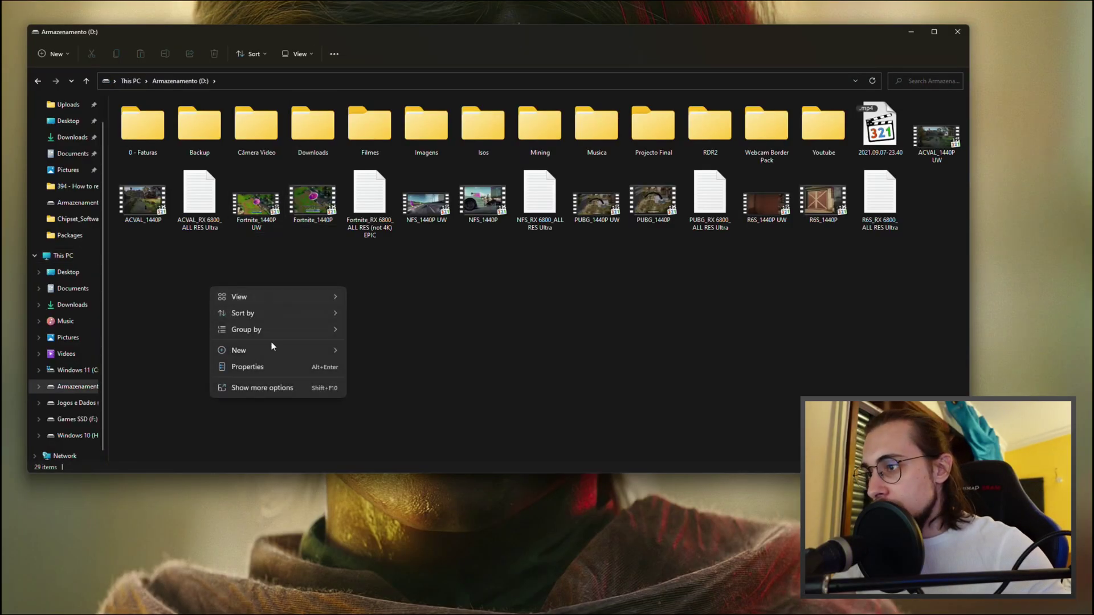
mouse_move(323, 347)
click(400, 353)
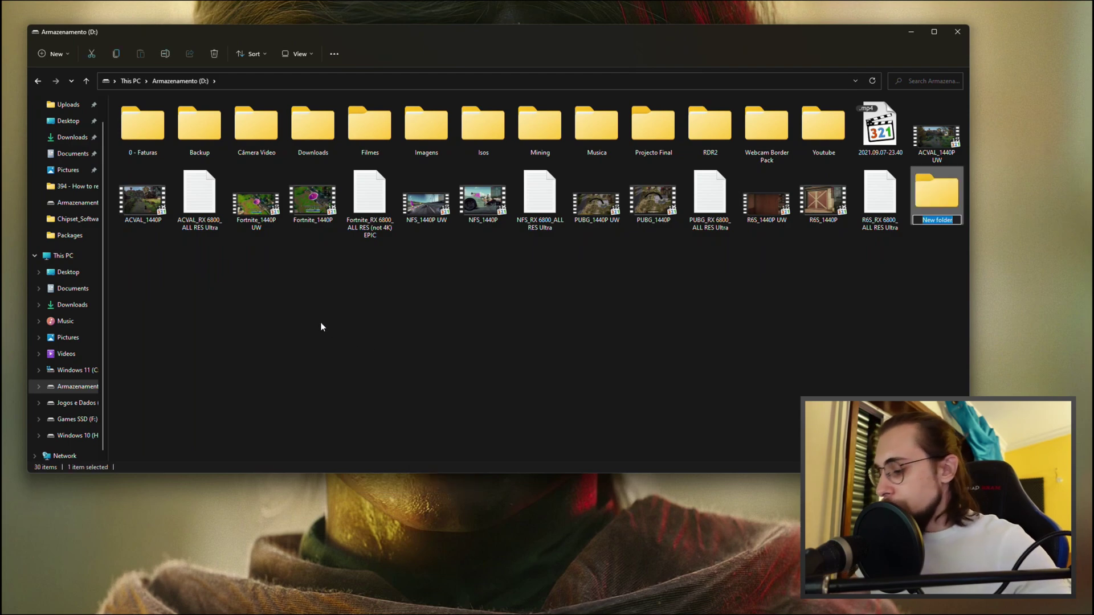
text(Test)
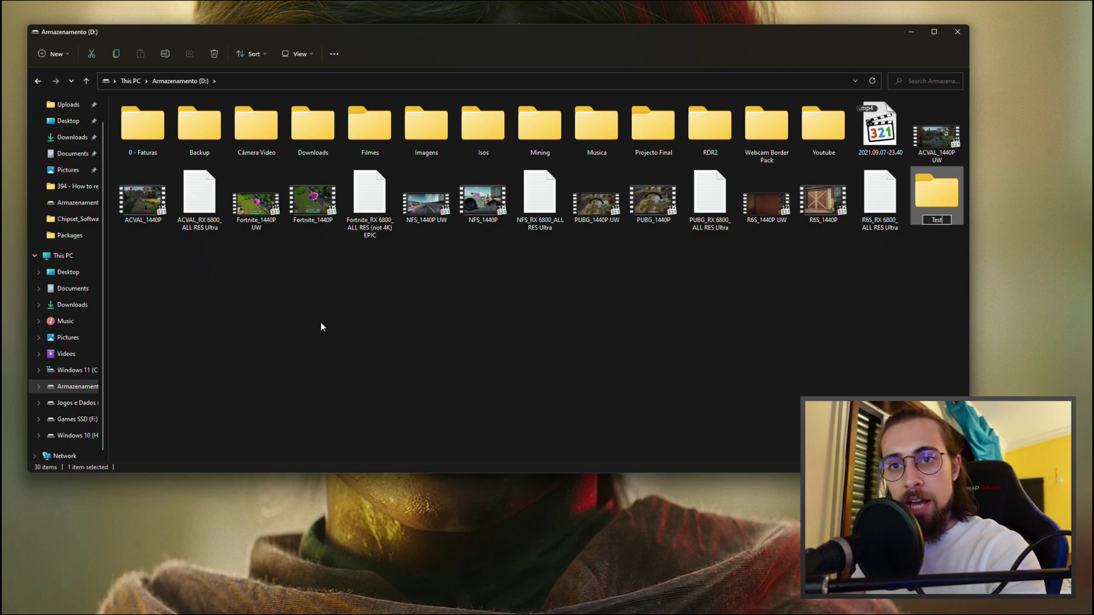
key(Return)
Create a subfolder named test2 inside the Test folder and return to the D: drive
key(Return)
right_click(293, 130)
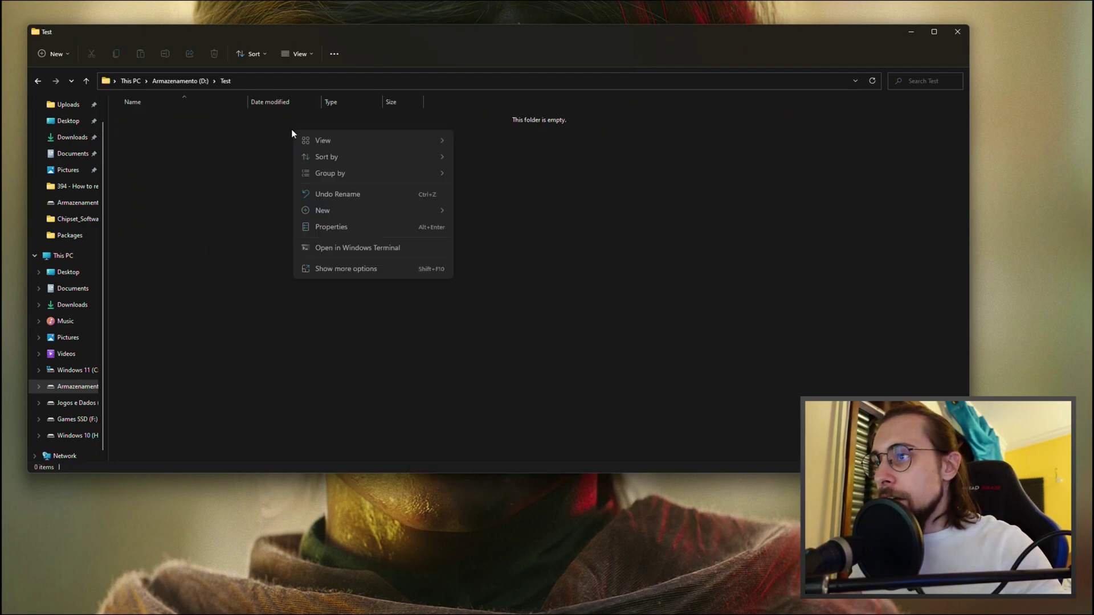
mouse_move(394, 213)
click(504, 213)
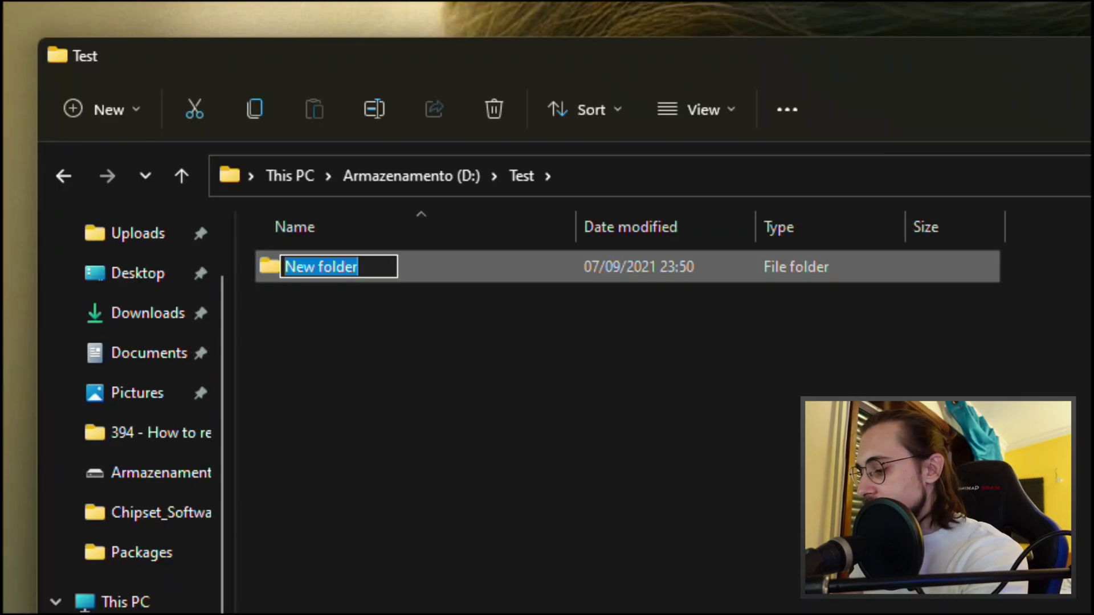
text(test2)
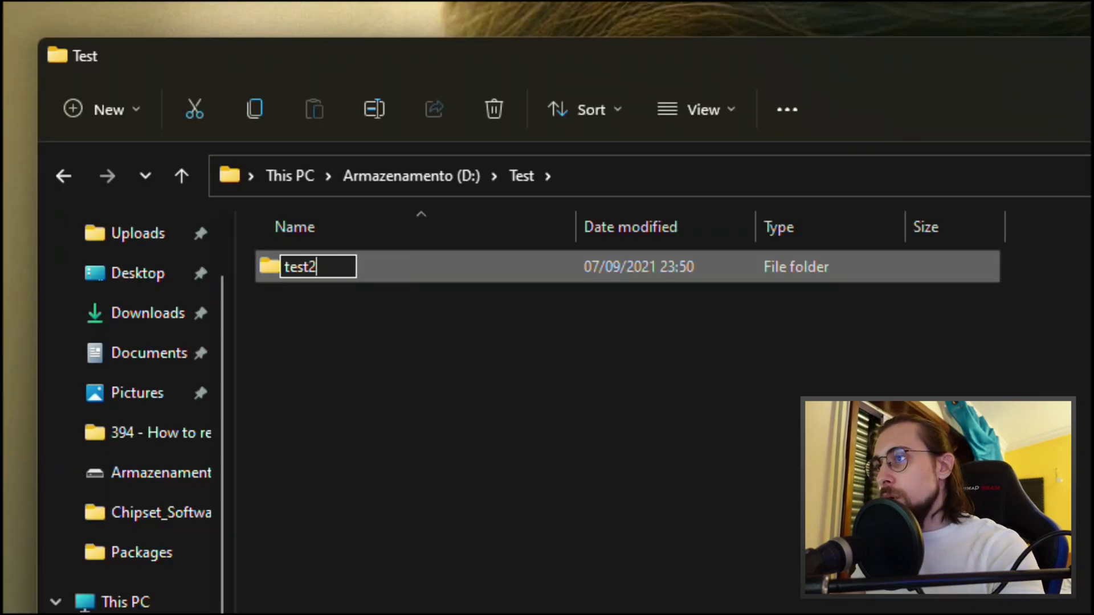
key(Return)
key(alt+Up)
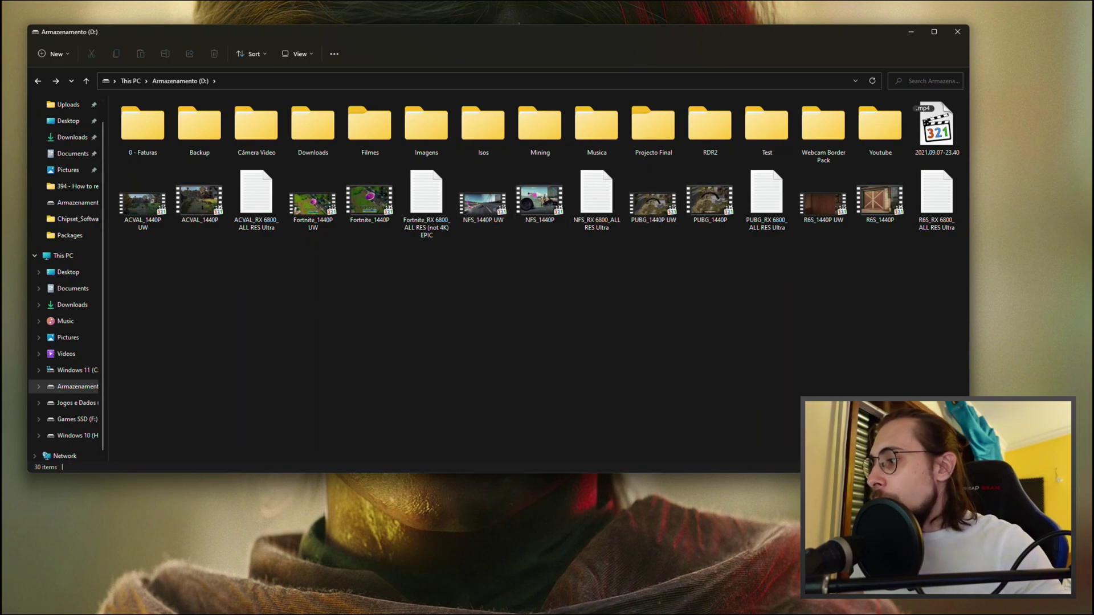
Search for cmd, run Command Prompt as administrator and move its window fully into view
mouse_move(0, 614)
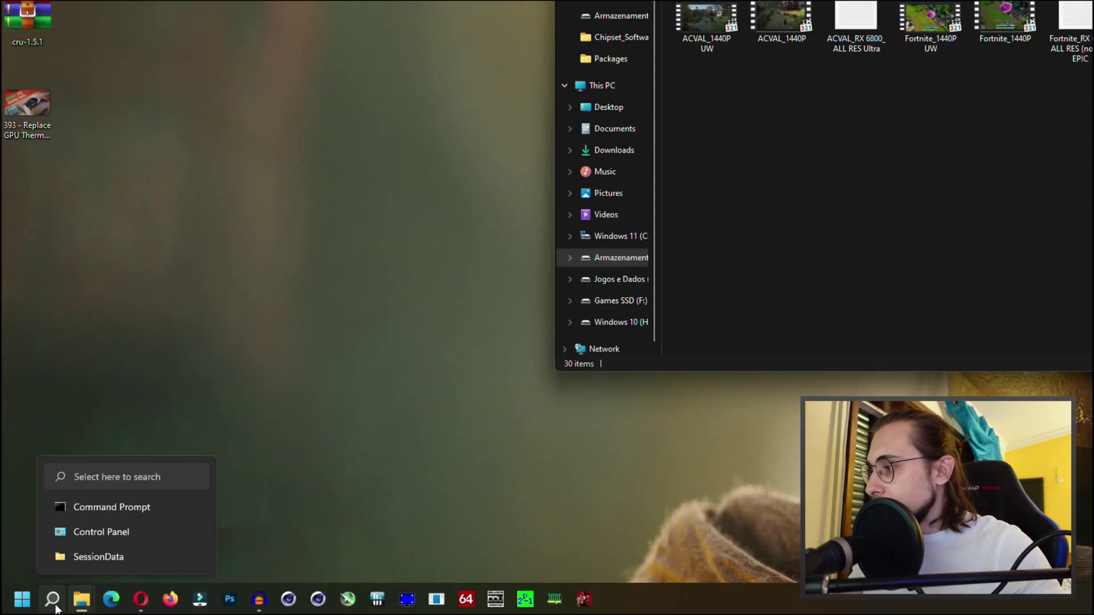
click(55, 603)
text(cmd)
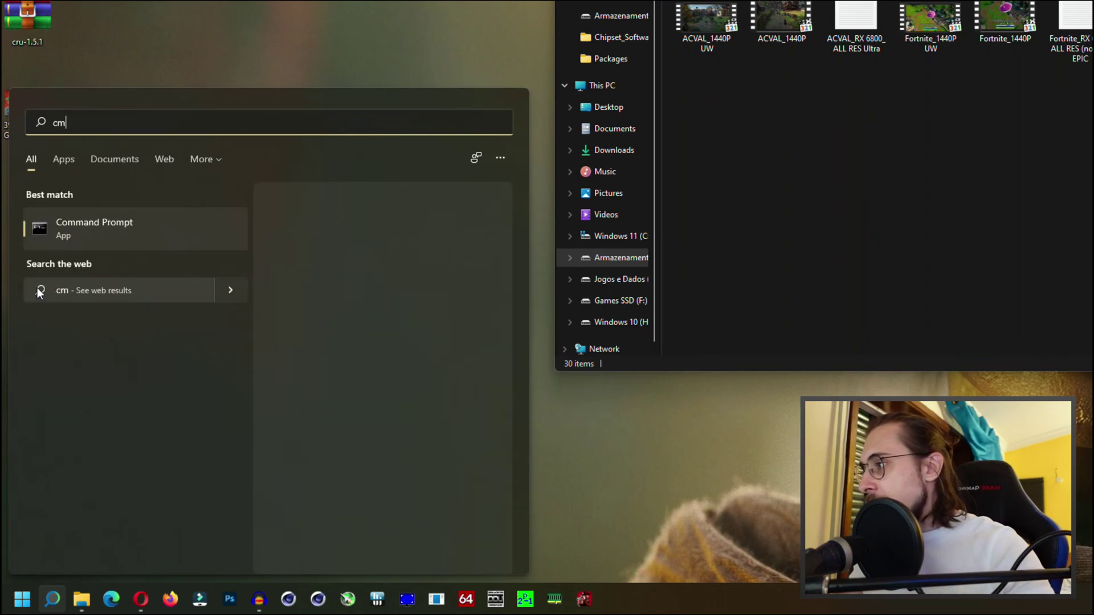
right_click(118, 224)
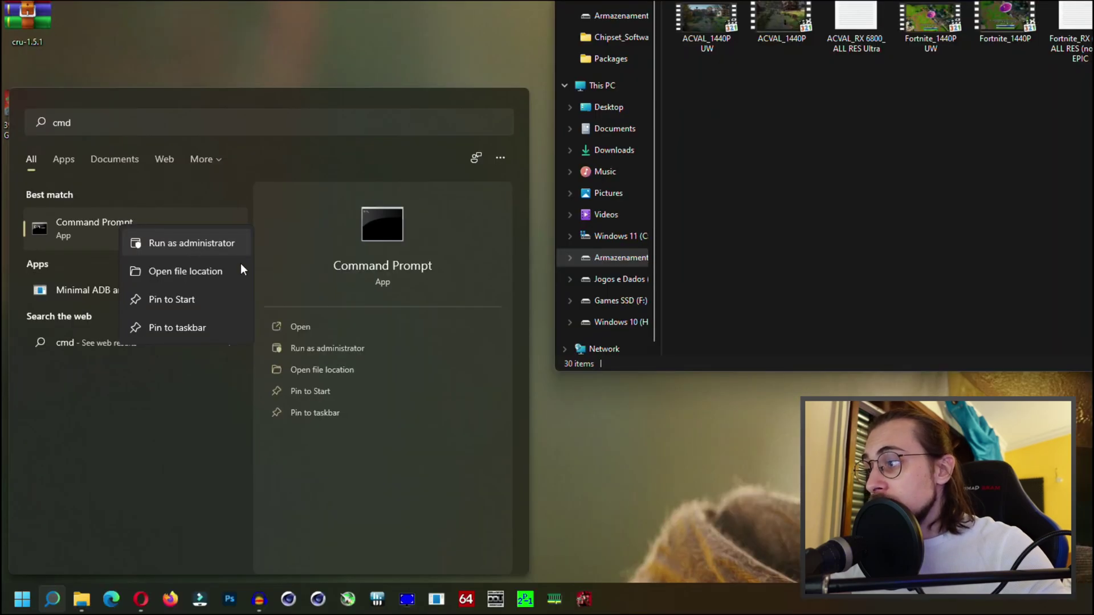
click(335, 347)
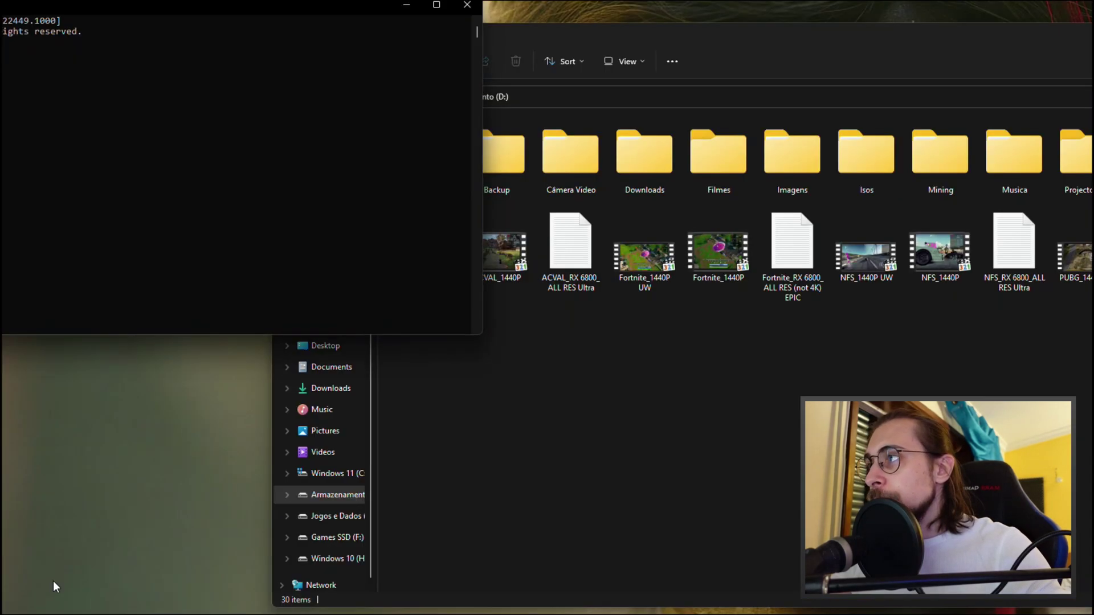
drag(139, 6, 293, 52)
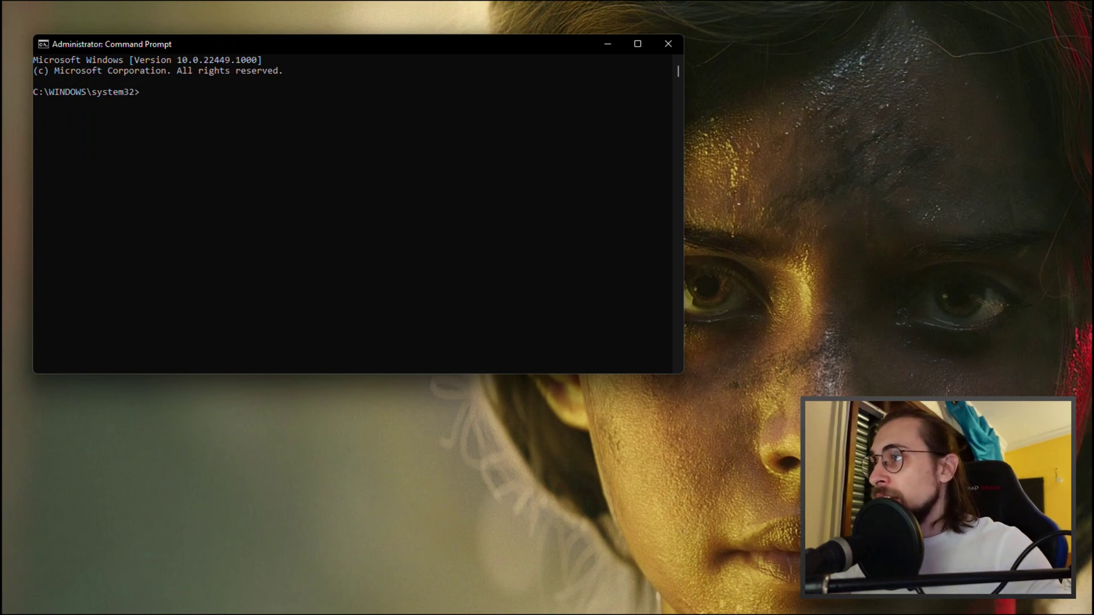
Place a File Explorer window showing the D: drive beside the Command Prompt, and return to the prompt
key(super+e)
drag(655, 52, 1060, 9)
double_click(1076, 161)
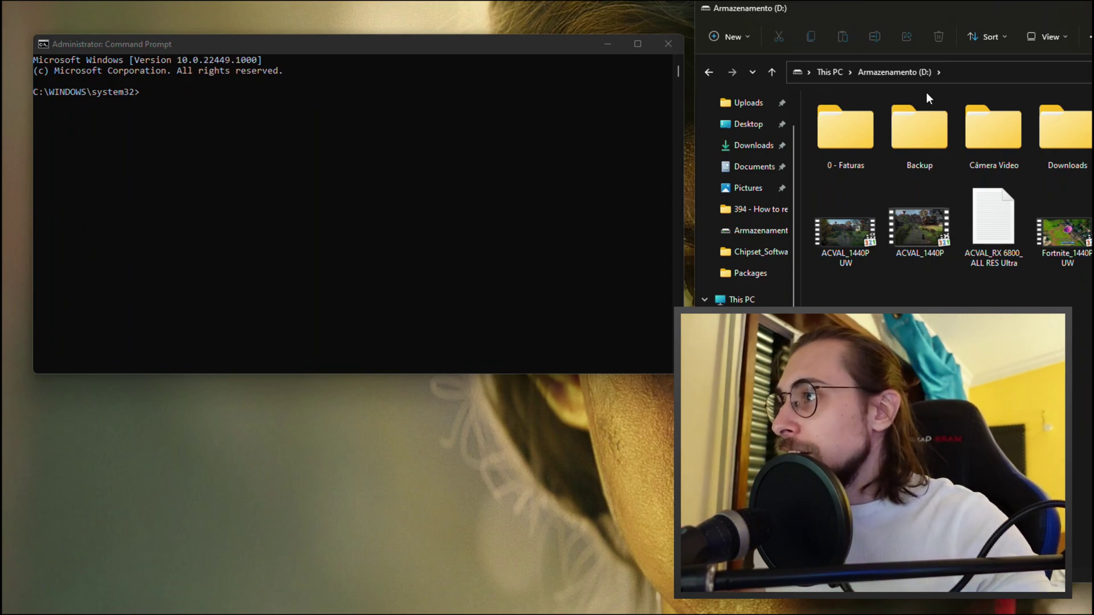
click(160, 98)
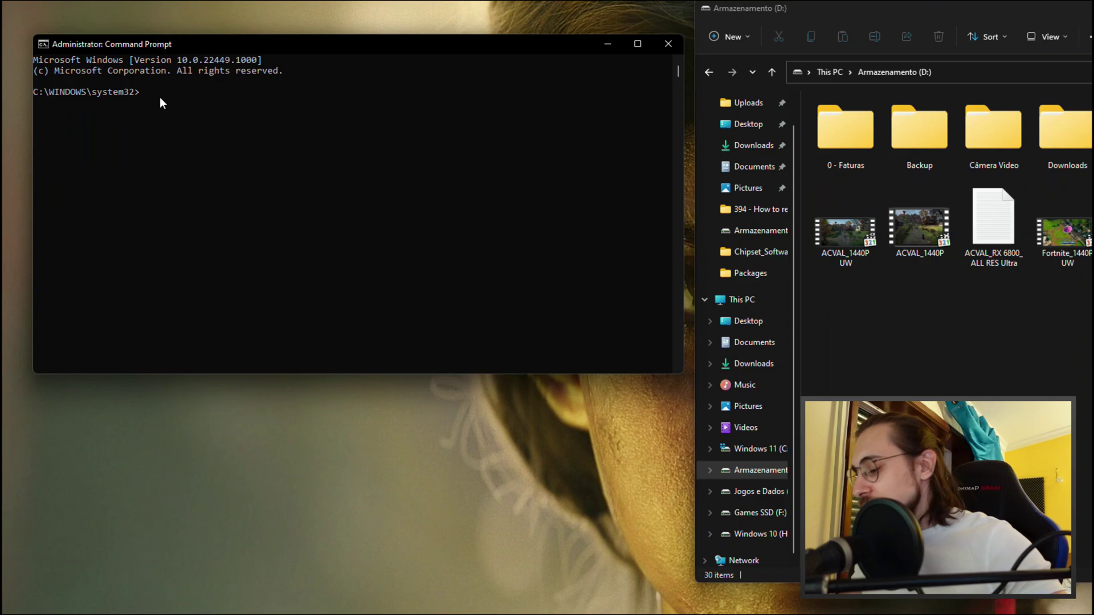
click(160, 100)
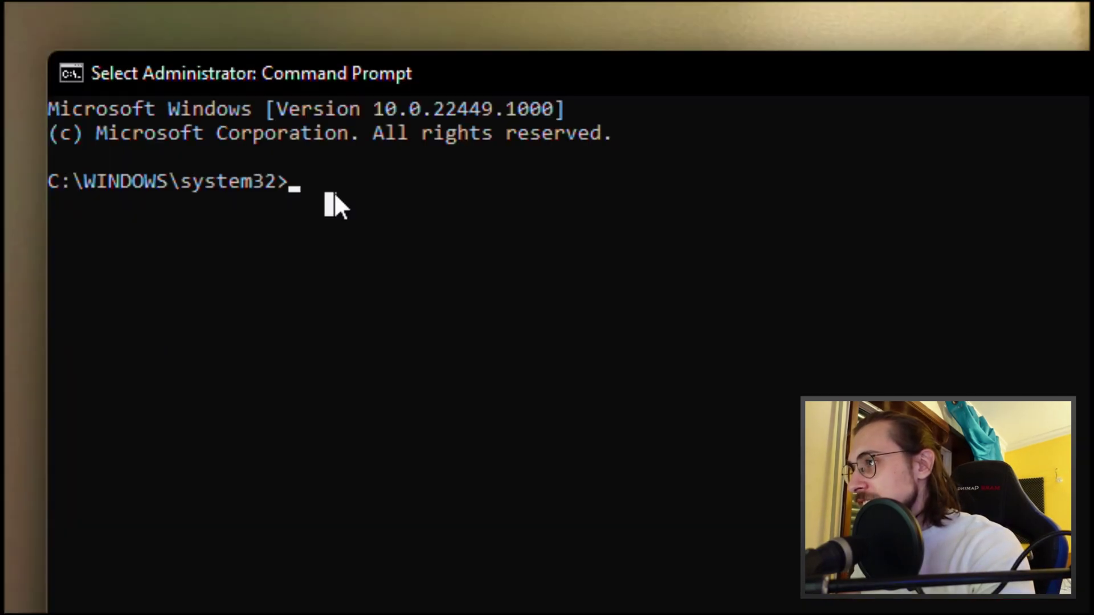
Switch the Command Prompt to the D: drive and list its contents with short names using dir /x
text(D)
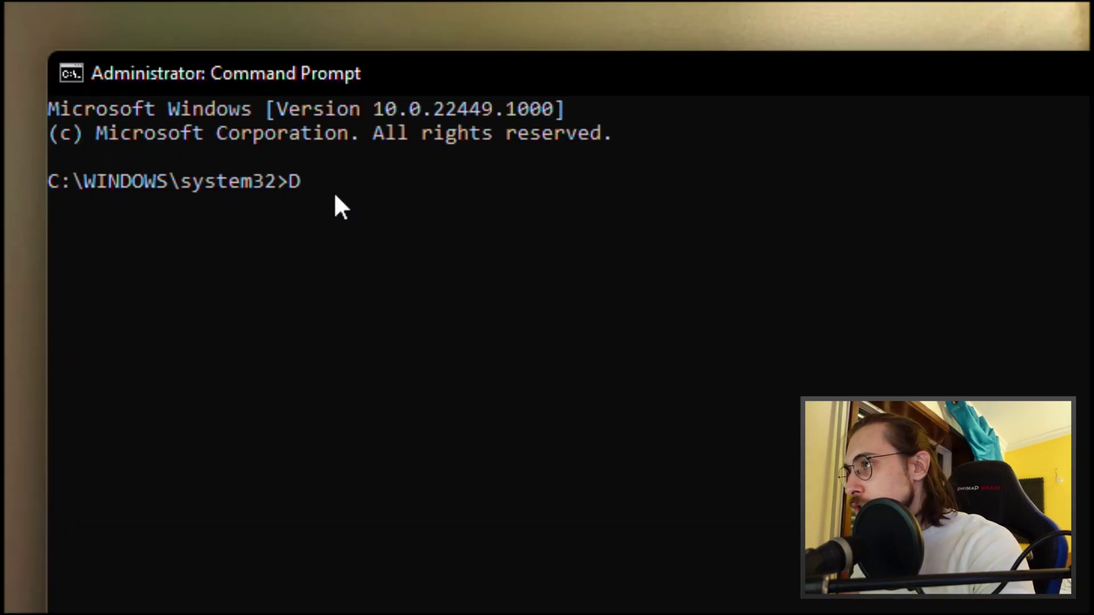
text(:)
key(Return)
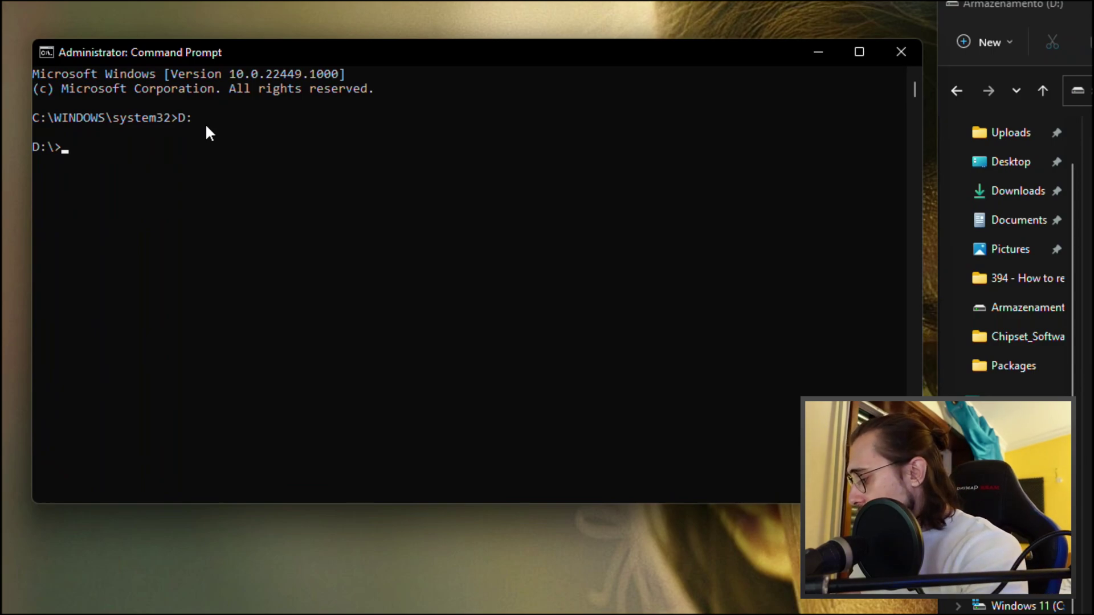
text(d)
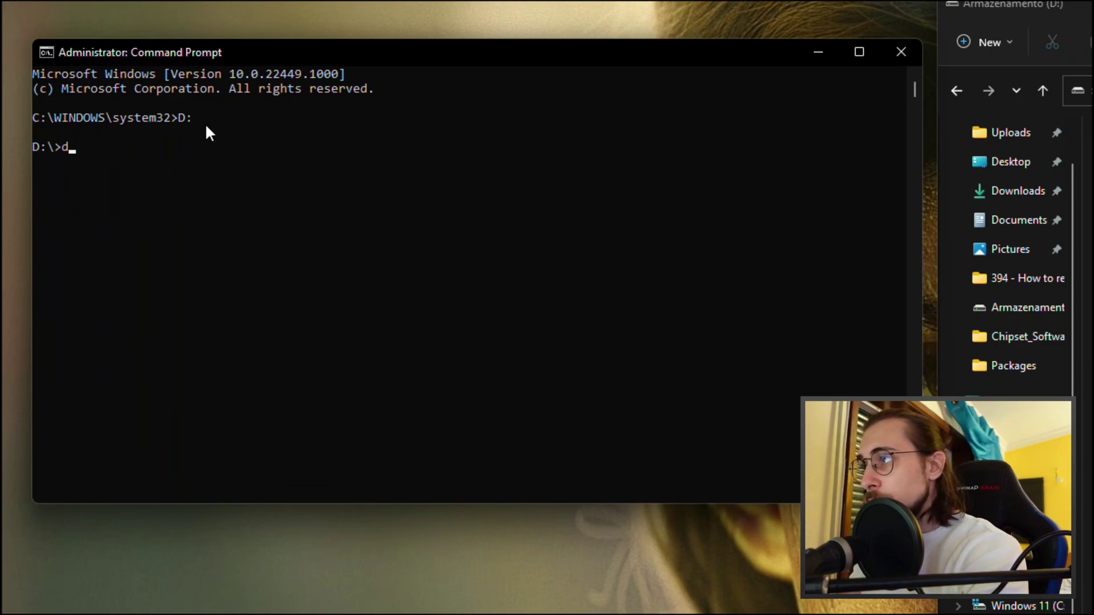
text(ir )
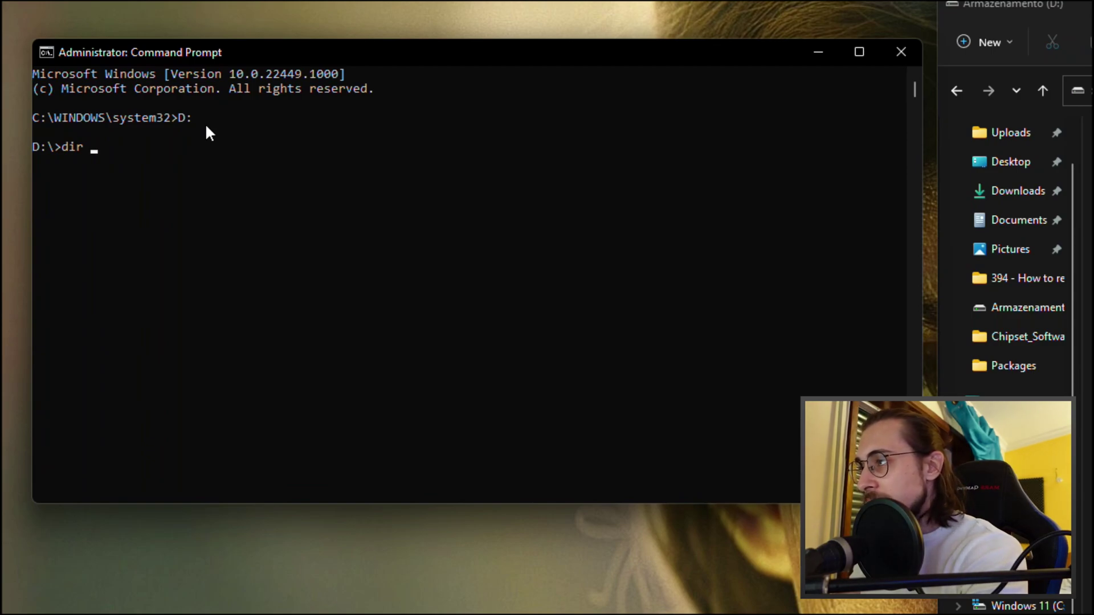
text(/x)
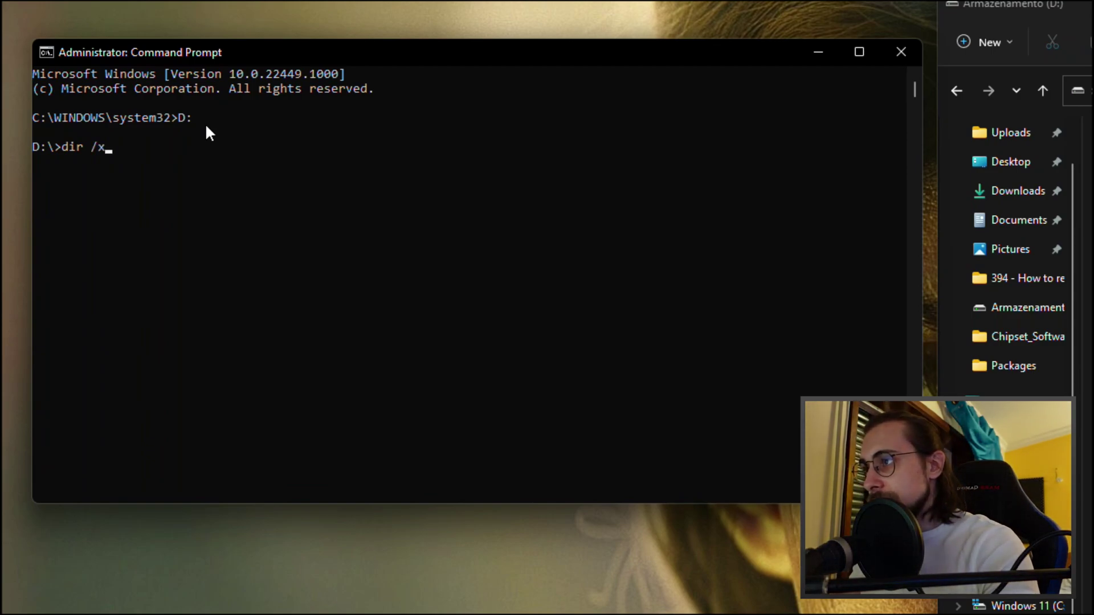
key(Return)
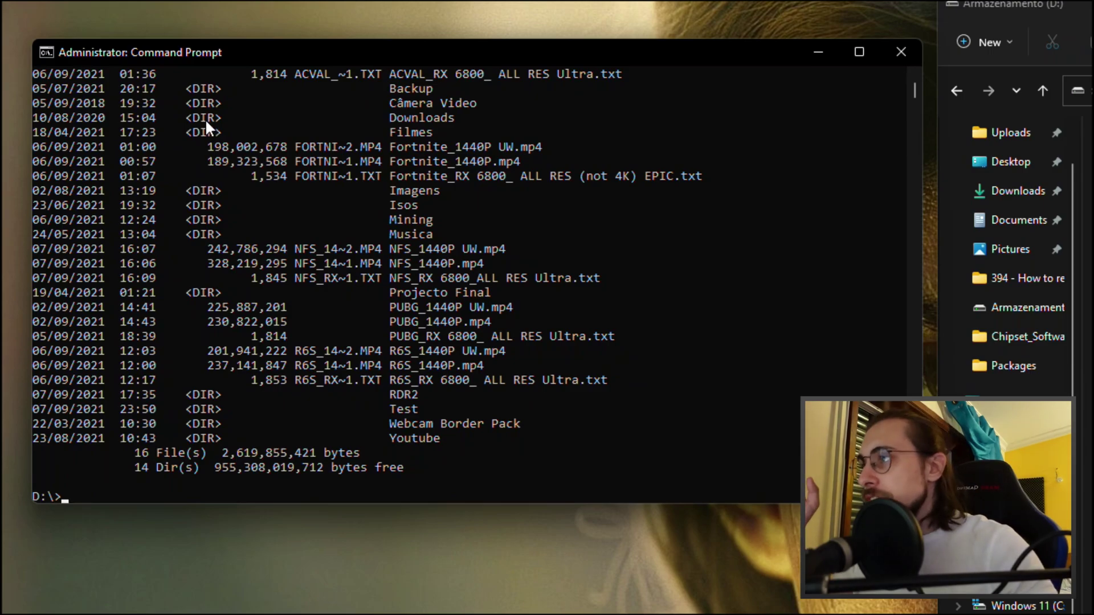
Examine the D: directory listing, comparing the short 8.3 names with the full file and folder names
scroll(398, 177, up, 3)
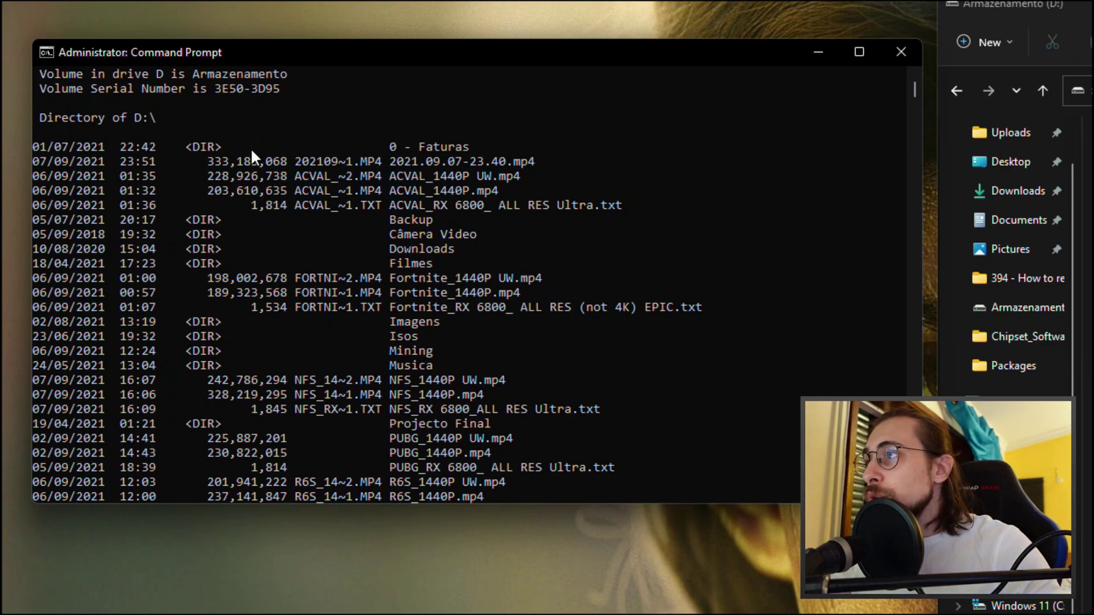
scroll(268, 242, down, 1)
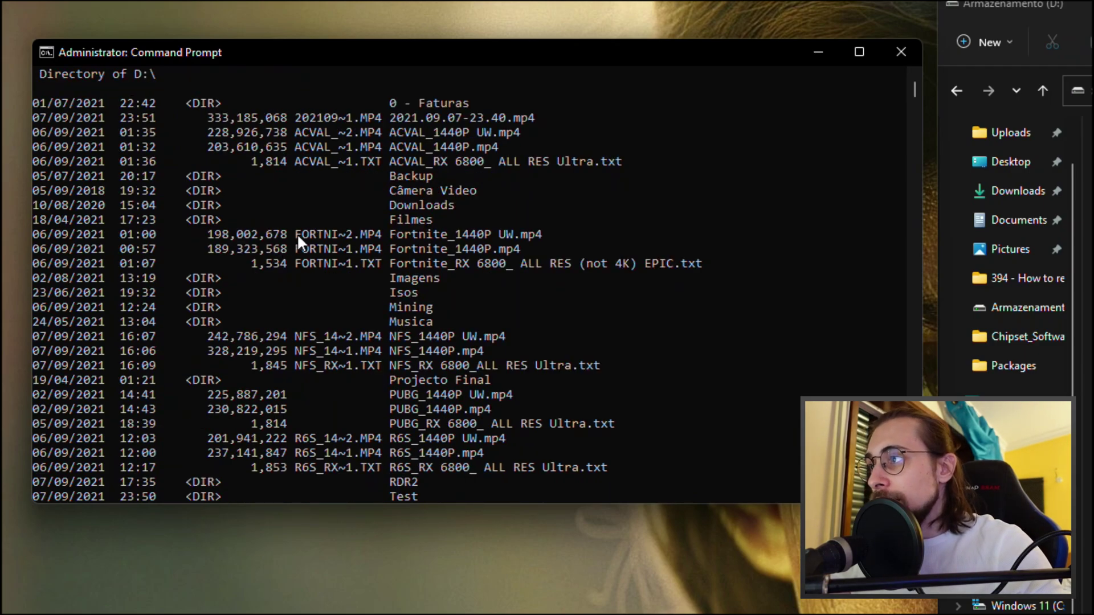
drag(296, 232, 371, 236)
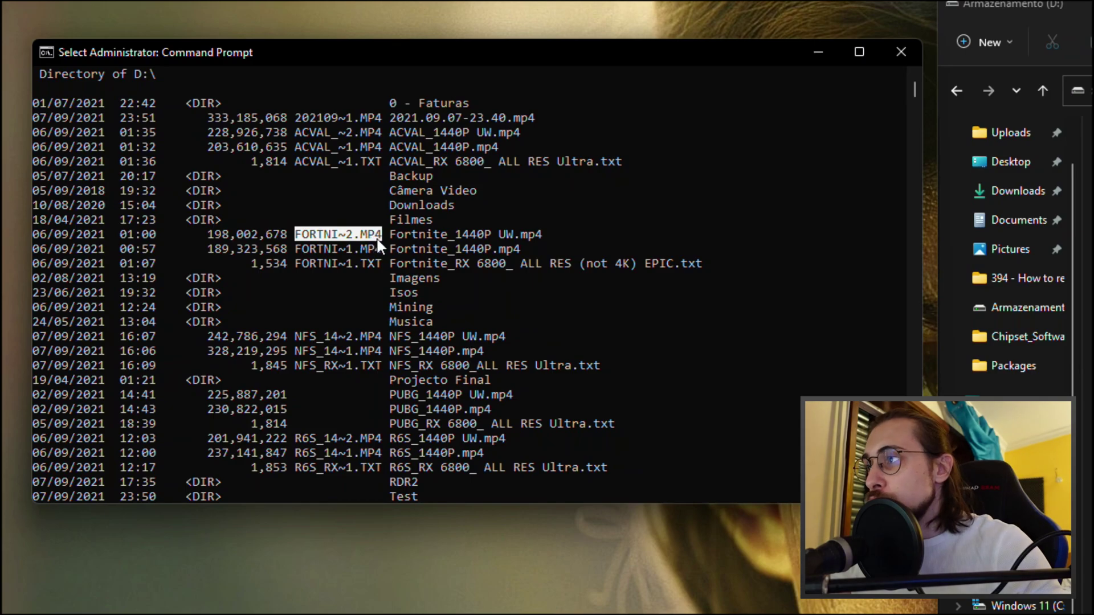
drag(296, 248, 375, 248)
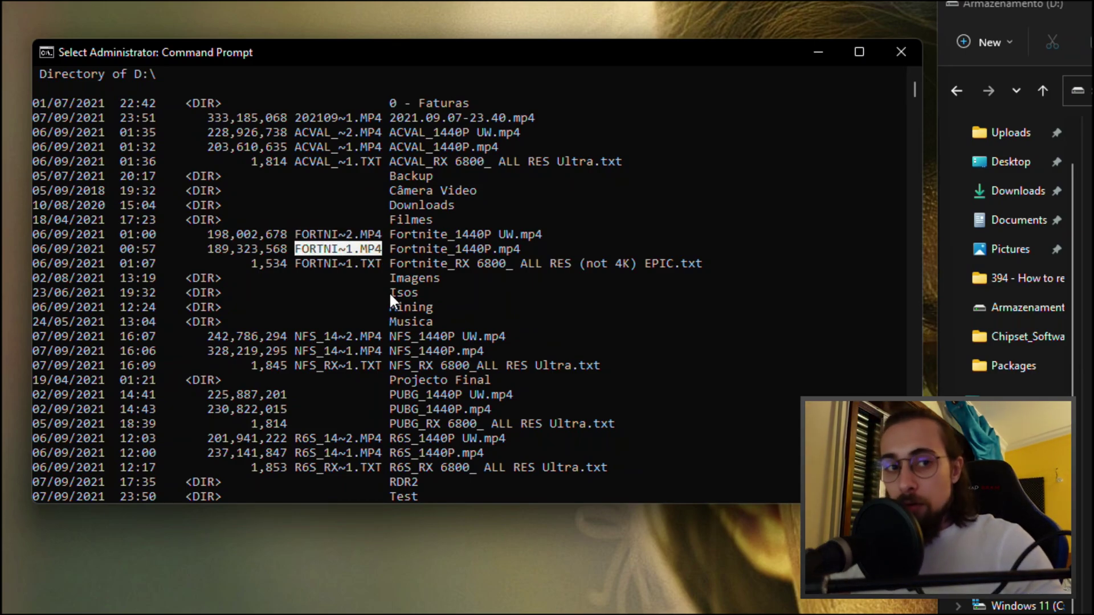
scroll(391, 294, down, 1)
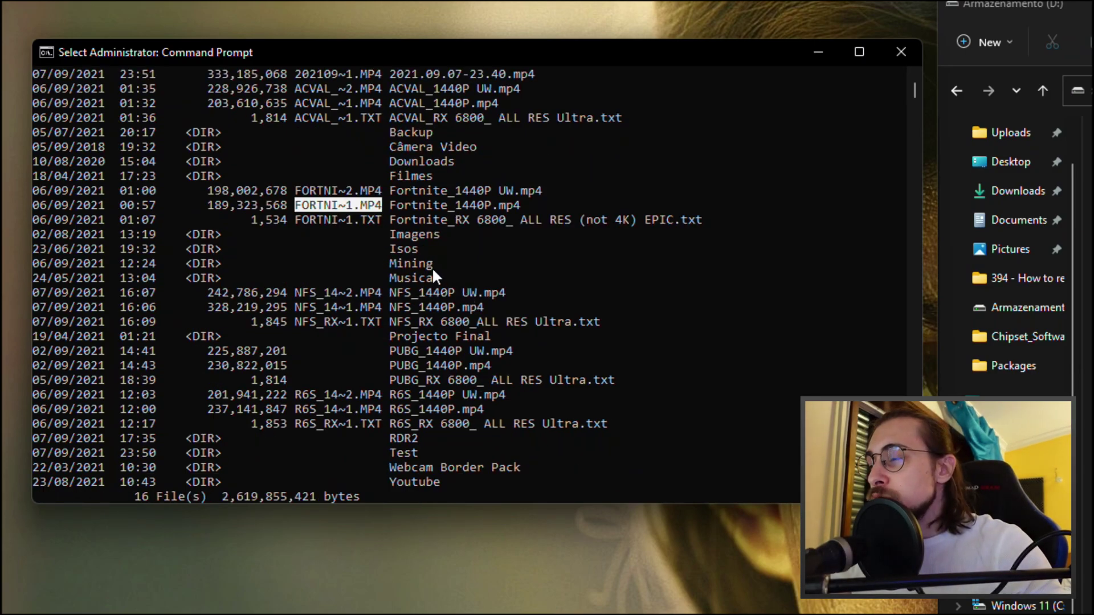
scroll(340, 297, down, 1)
scroll(342, 288, up, 1)
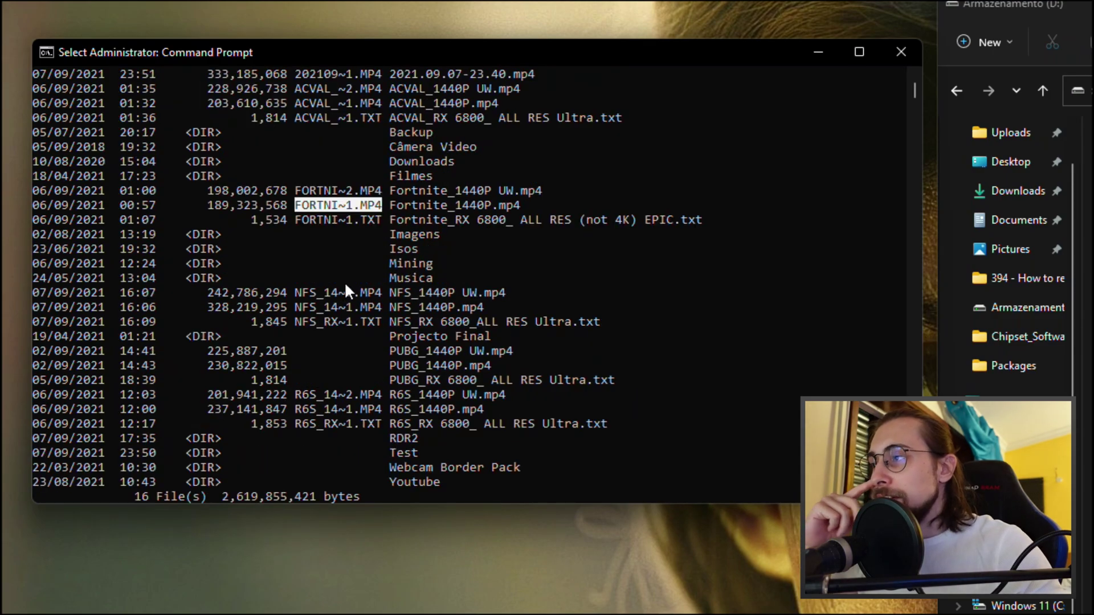
scroll(366, 275, up, 1)
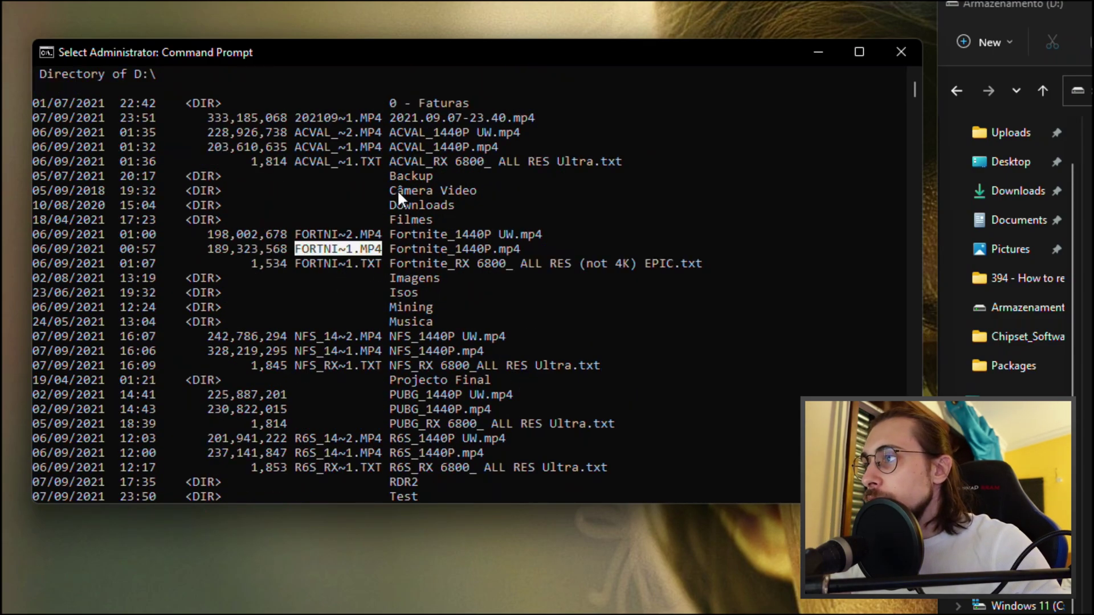
drag(291, 175, 424, 180)
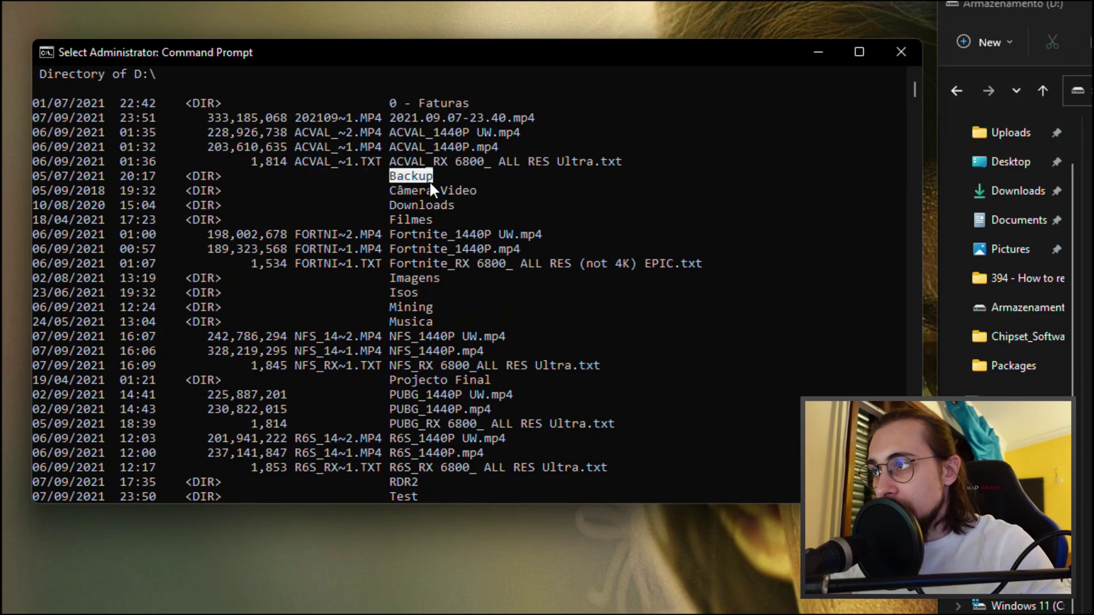
scroll(341, 250, down, 3)
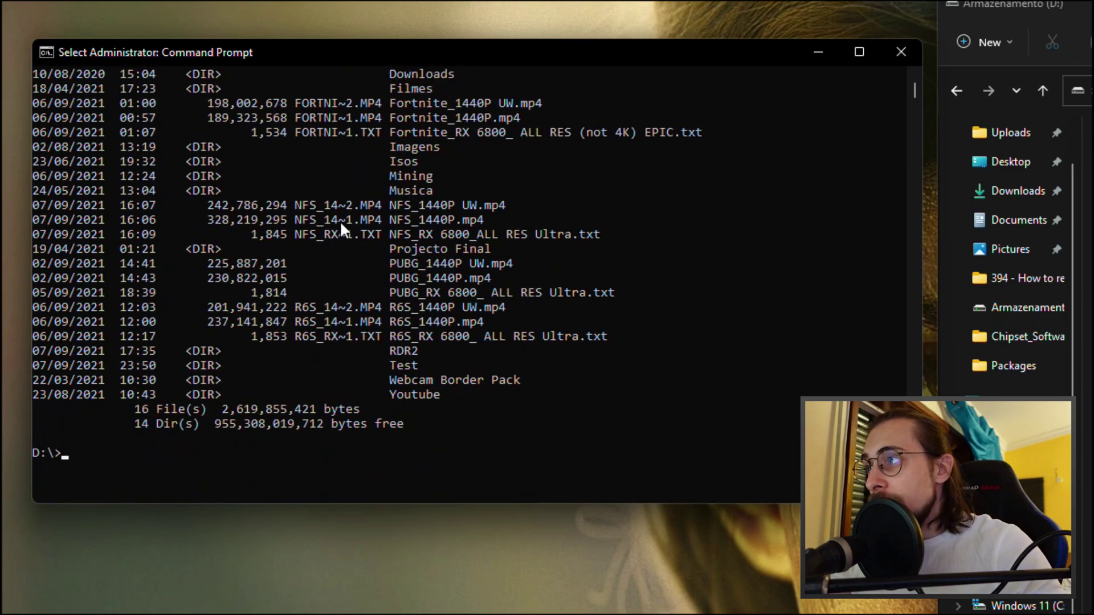
drag(296, 207, 503, 205)
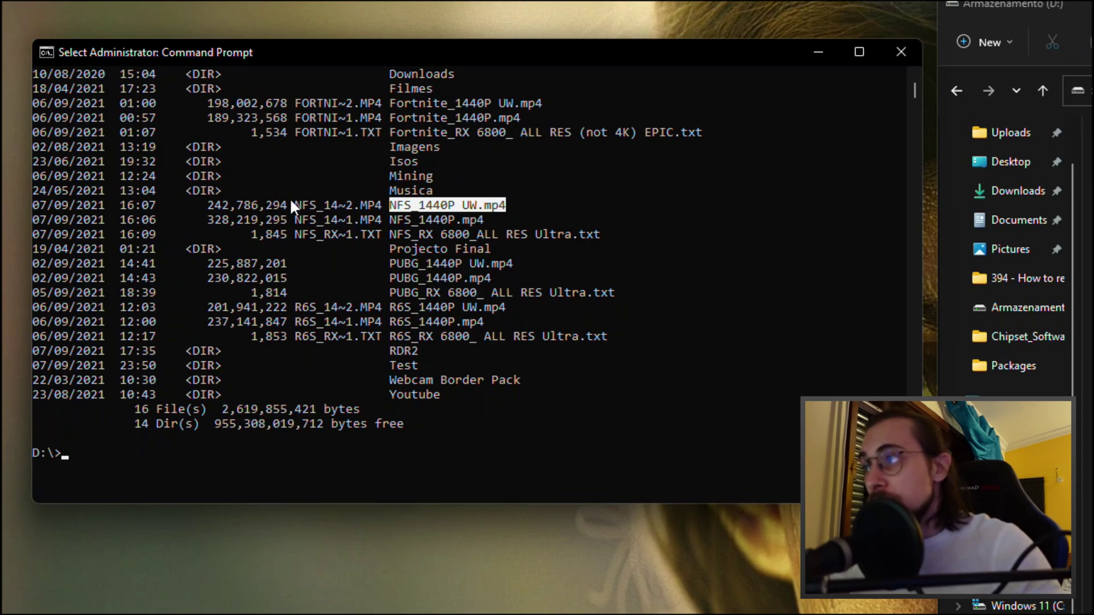
drag(294, 202, 379, 207)
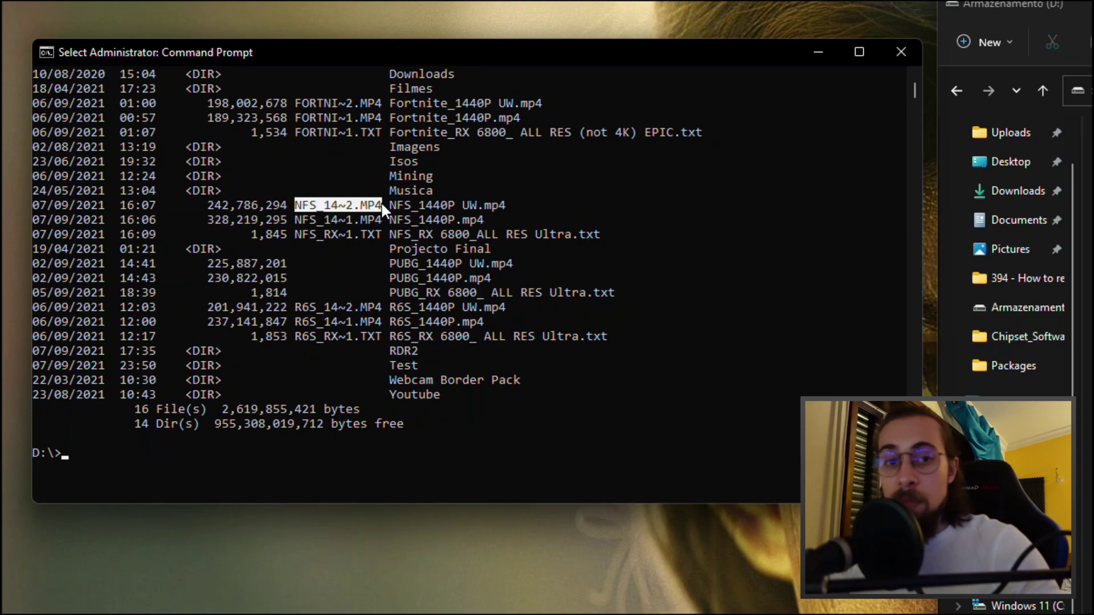
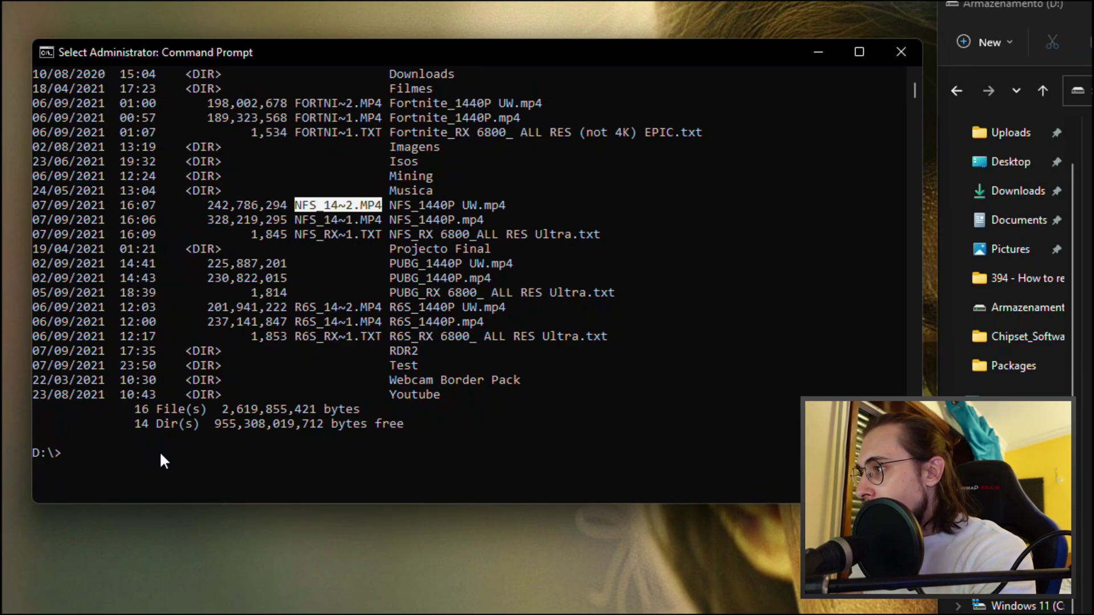
Try to remove the Test folder from the D: drive with rmdir Test
text(rmdir)
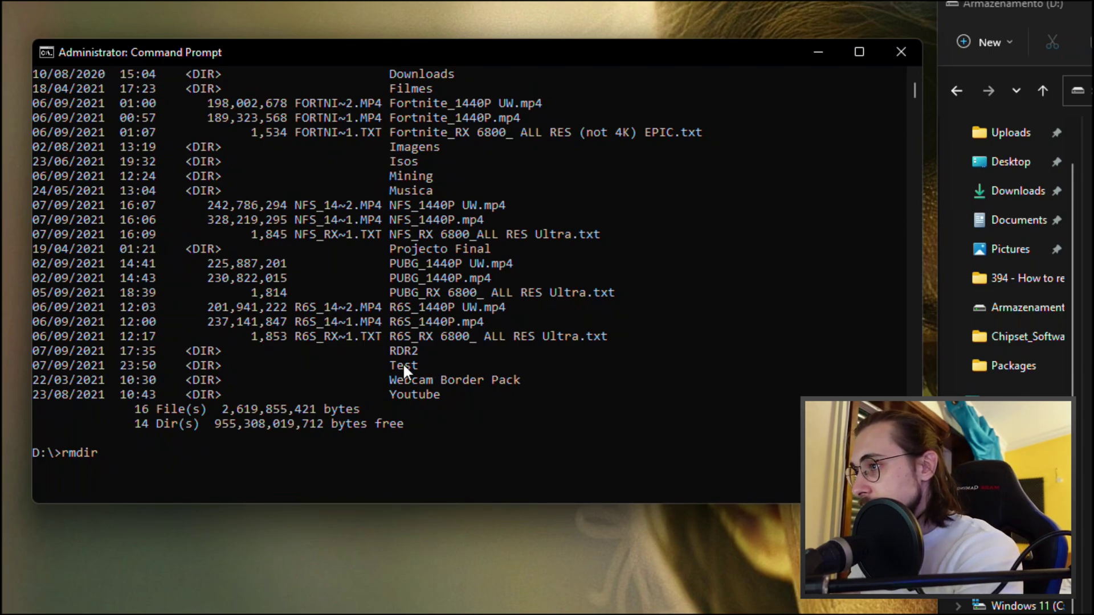
text(Test)
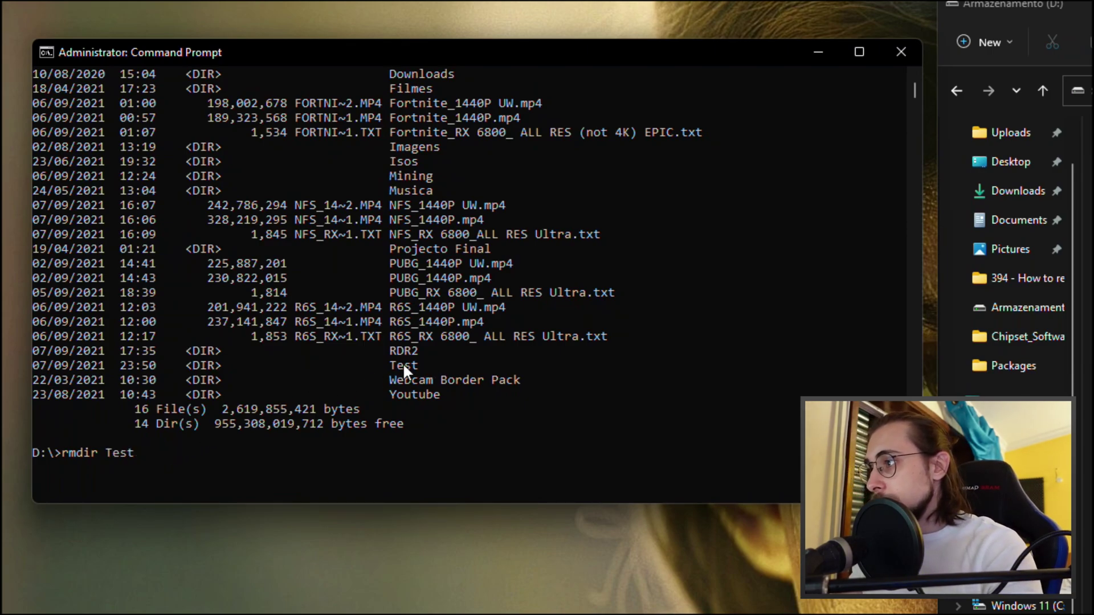
key(Return)
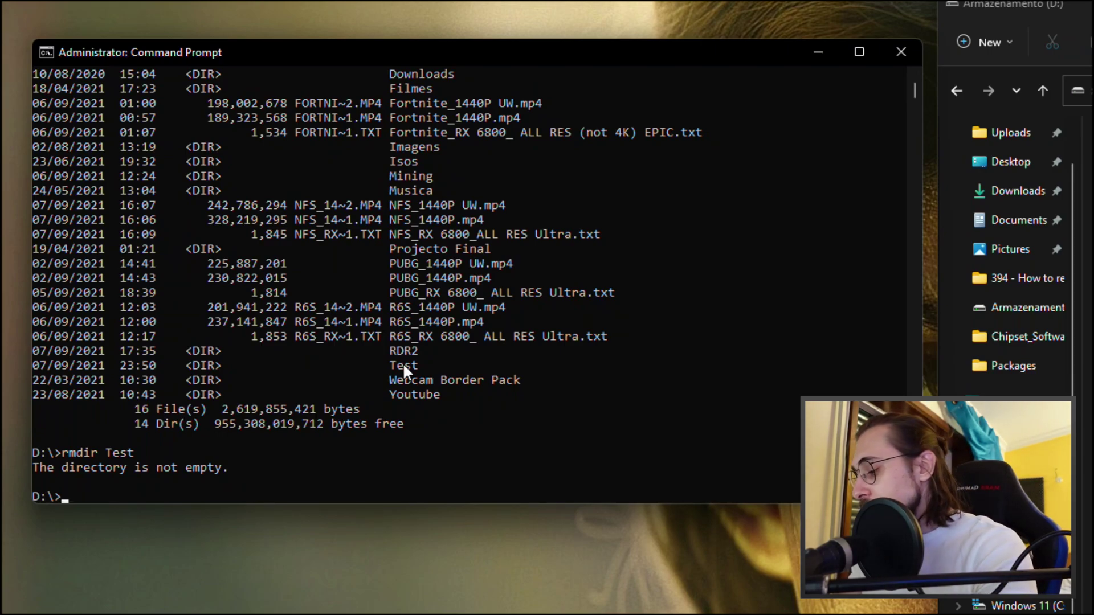
Remove the Test folder together with its contents, without confirmation, by running rmdir /q /s Test
text(rm)
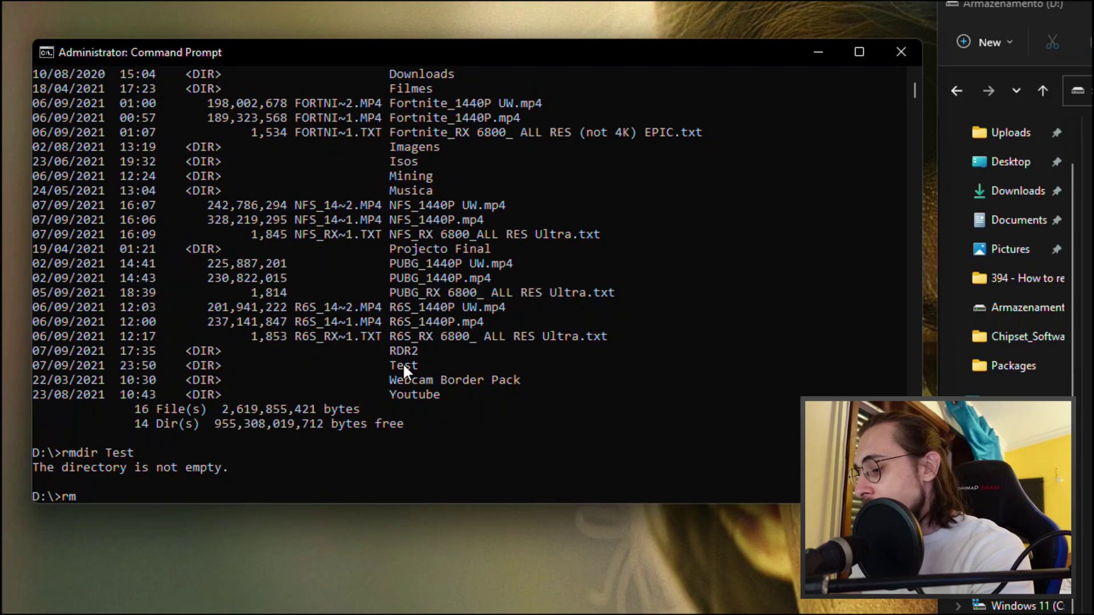
text(dir /1)
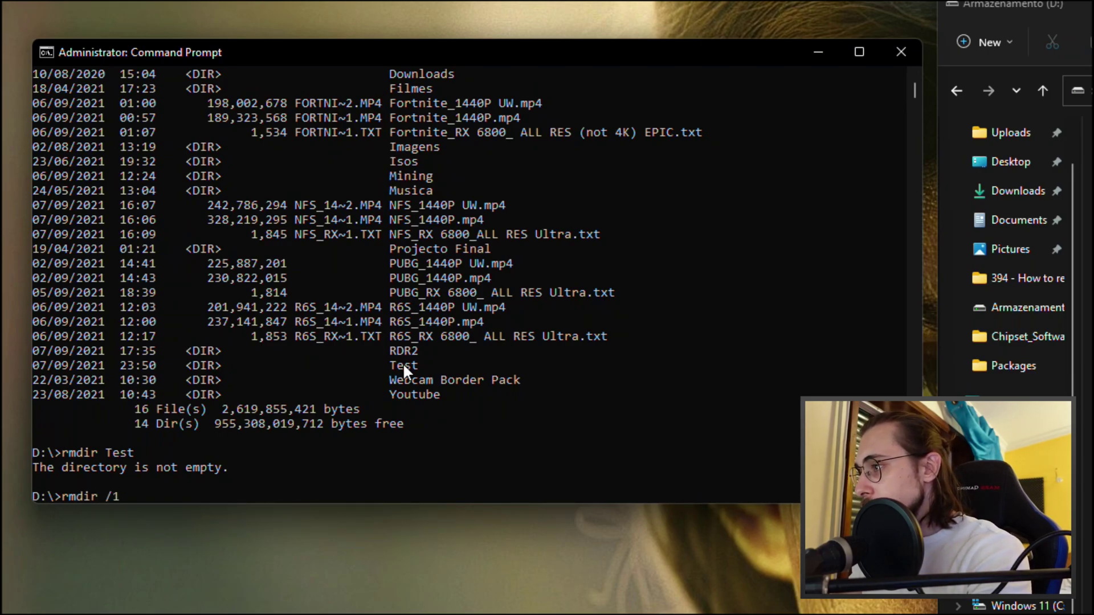
key(BackSpace)
text(q )
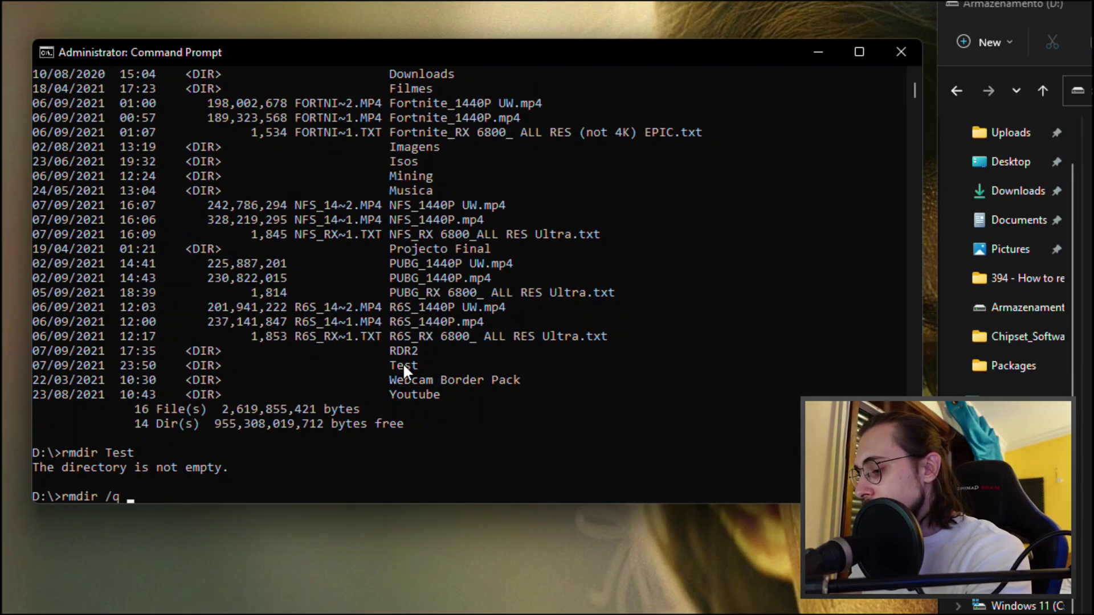
text(/s)
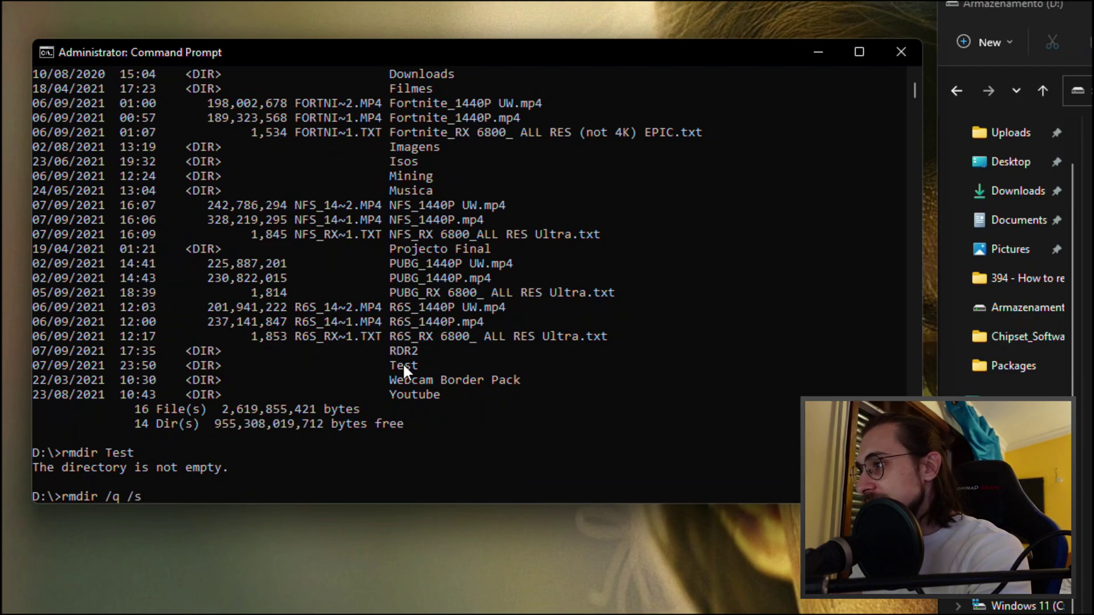
text( Test)
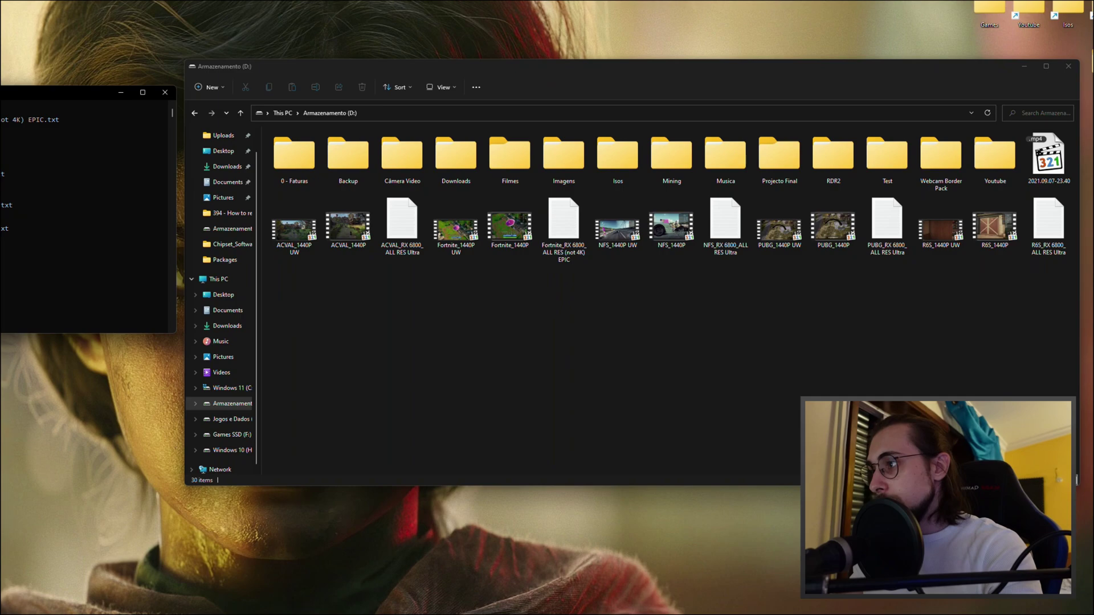
key(Return)
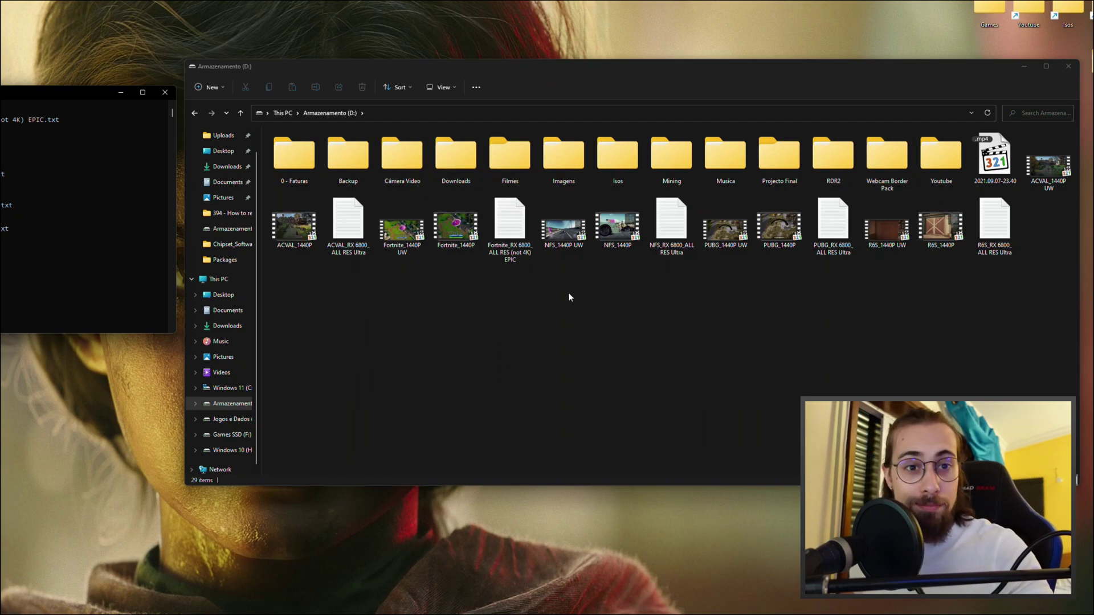
key(alt+Tab)
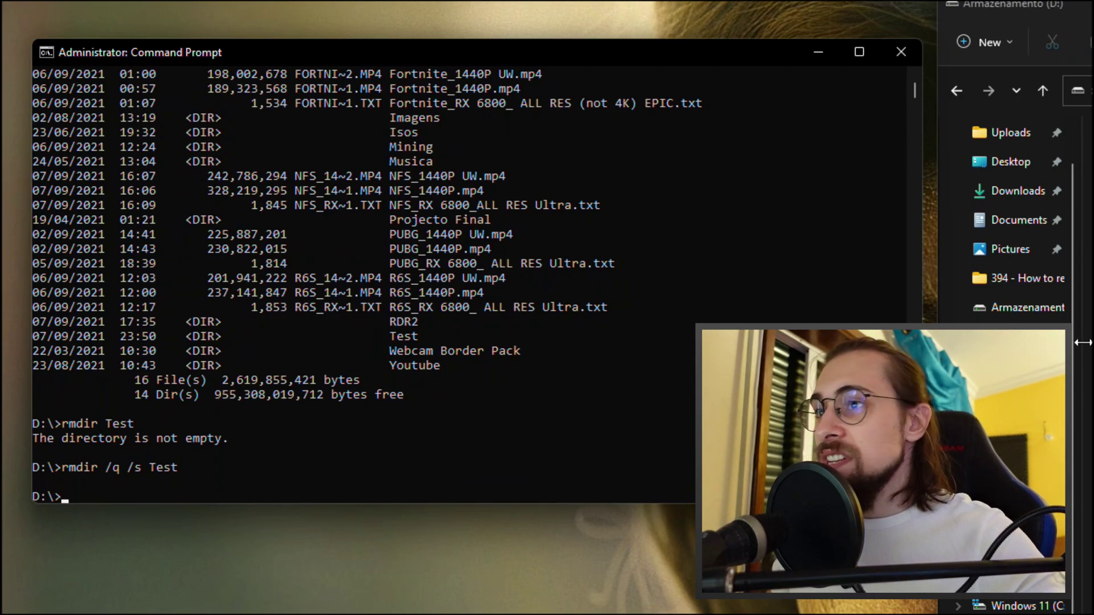
Switch to File Explorer, create a new folder named Test on the D: drive and open it
key(alt+Tab)
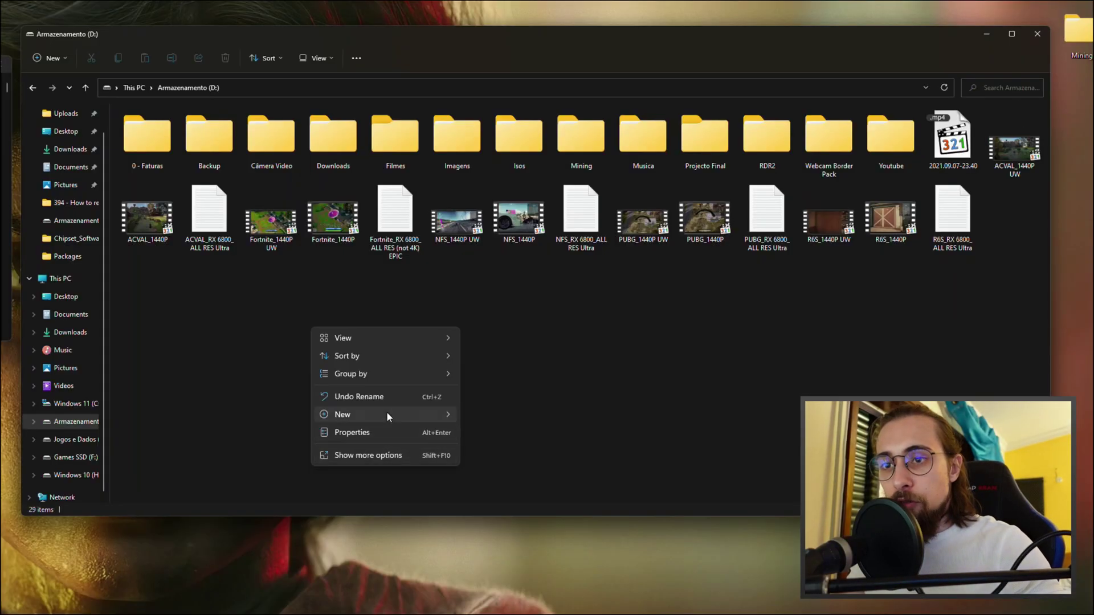
mouse_move(387, 412)
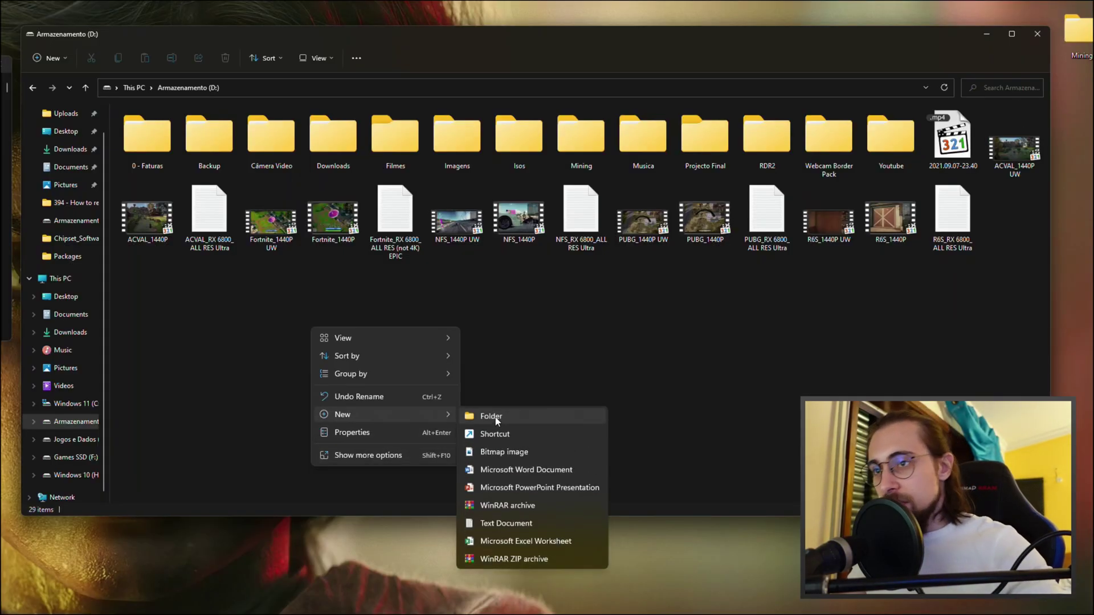
click(493, 416)
text(Test)
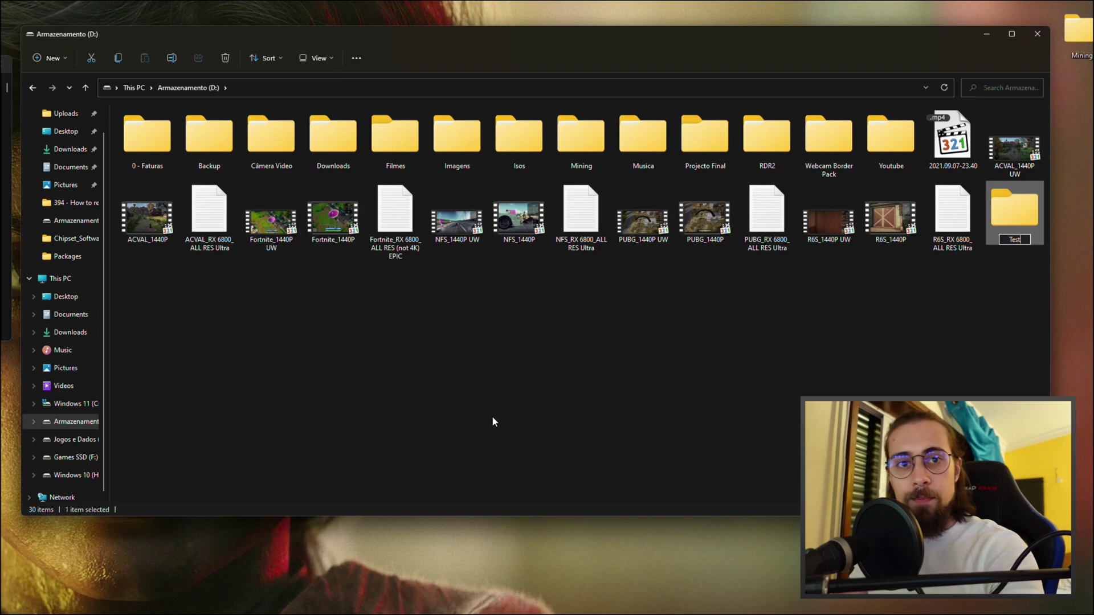
key(Return)
key(Return)
Create a subfolder named test 2 inside the Test folder and return to the Command Prompt
right_click(172, 262)
mouse_move(256, 347)
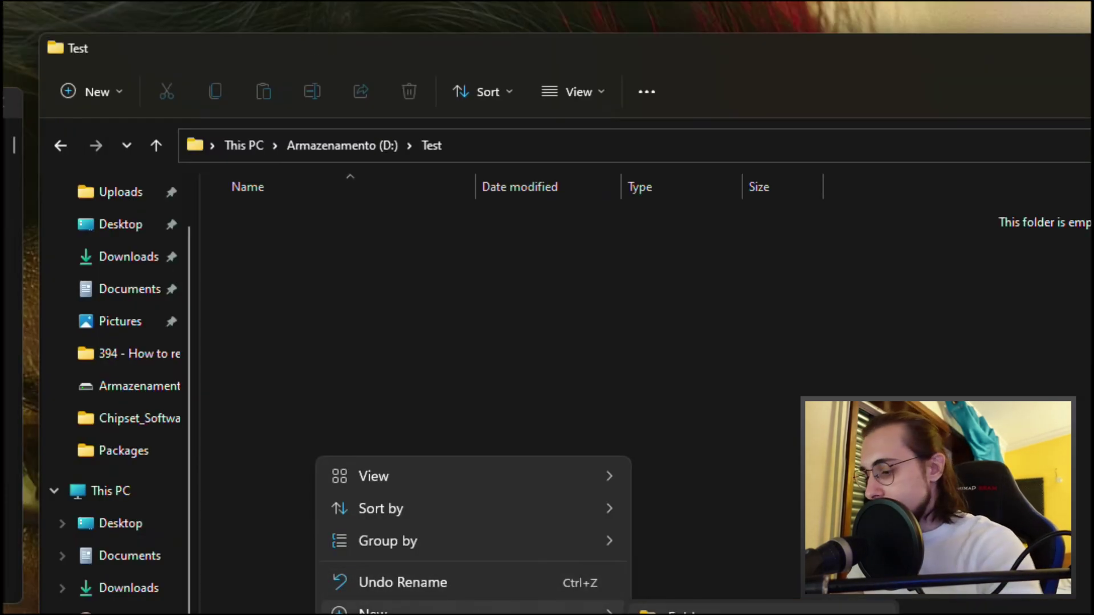
click(376, 347)
text(test 2)
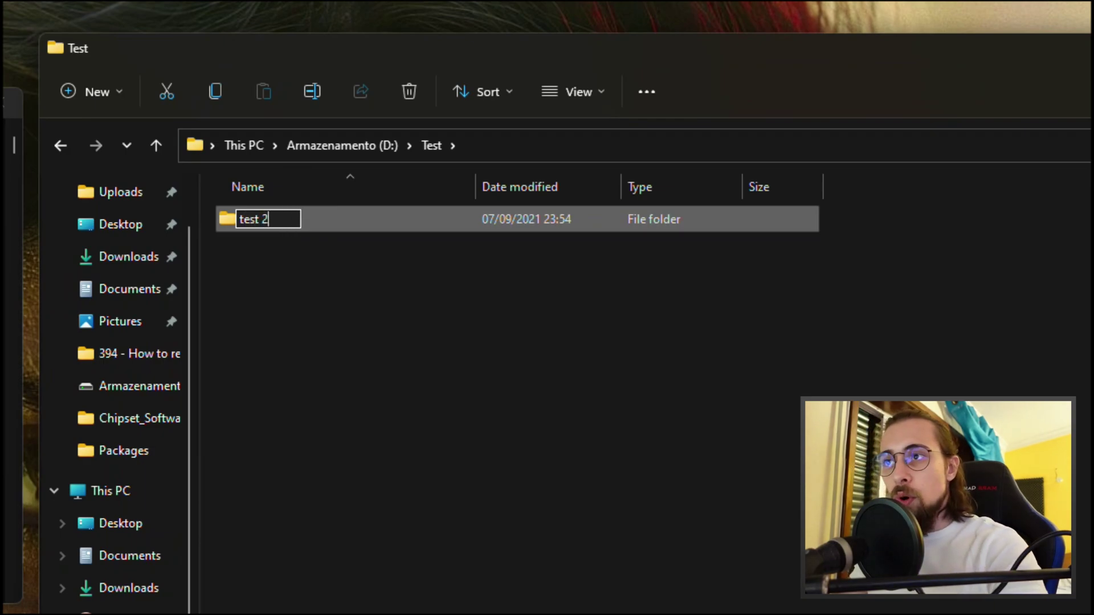
key(Return)
click(292, 354)
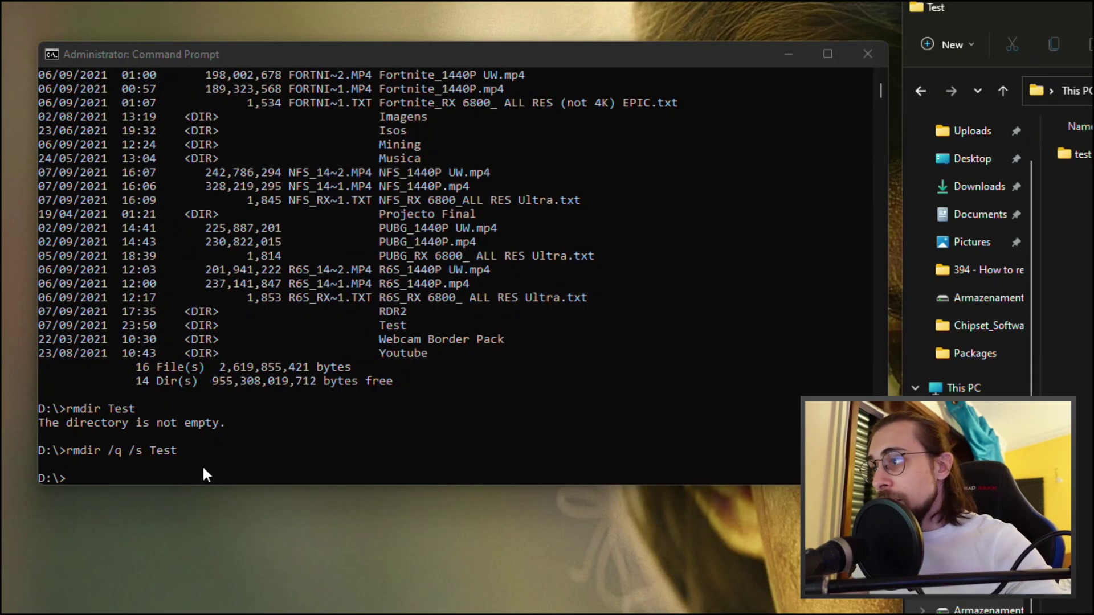
click(203, 468)
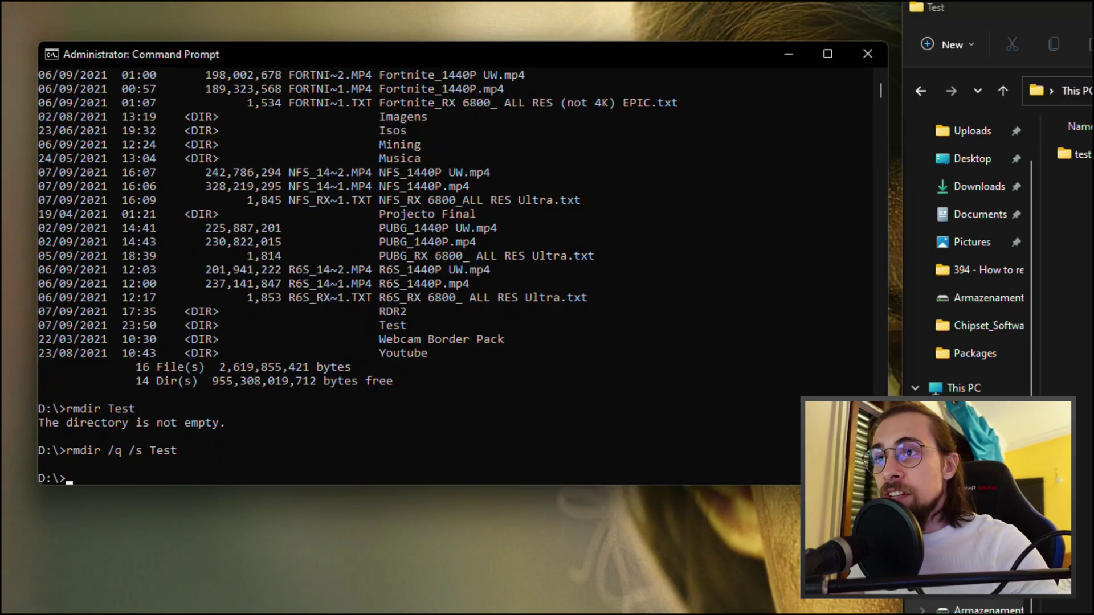
Take the Test folder's path from File Explorer and change the Command Prompt directory to it with cd D:\Test
click(1060, 91)
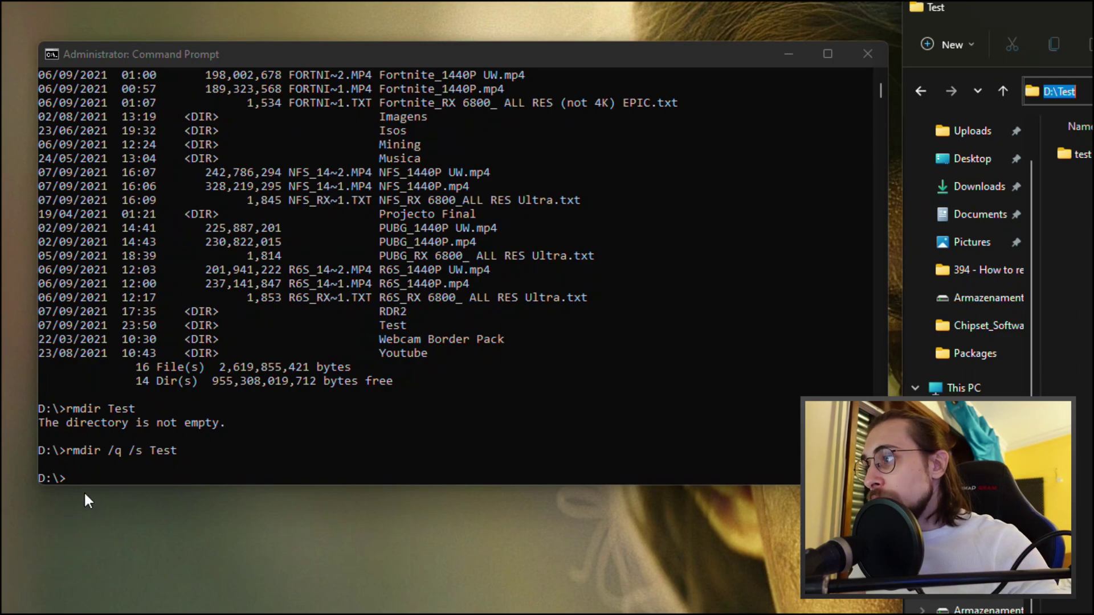
click(97, 480)
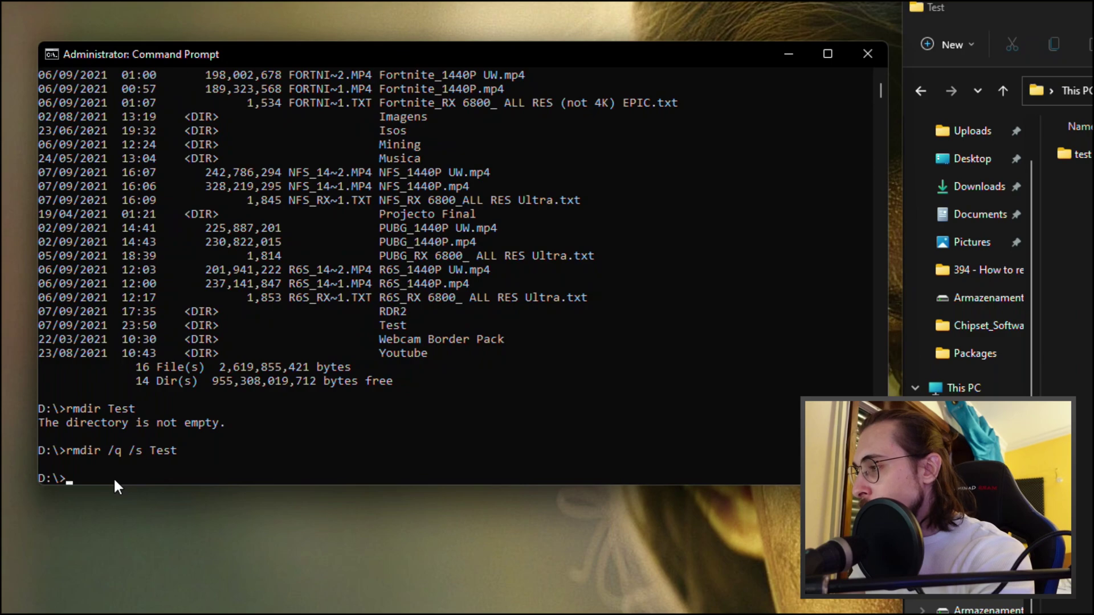
text(cd )
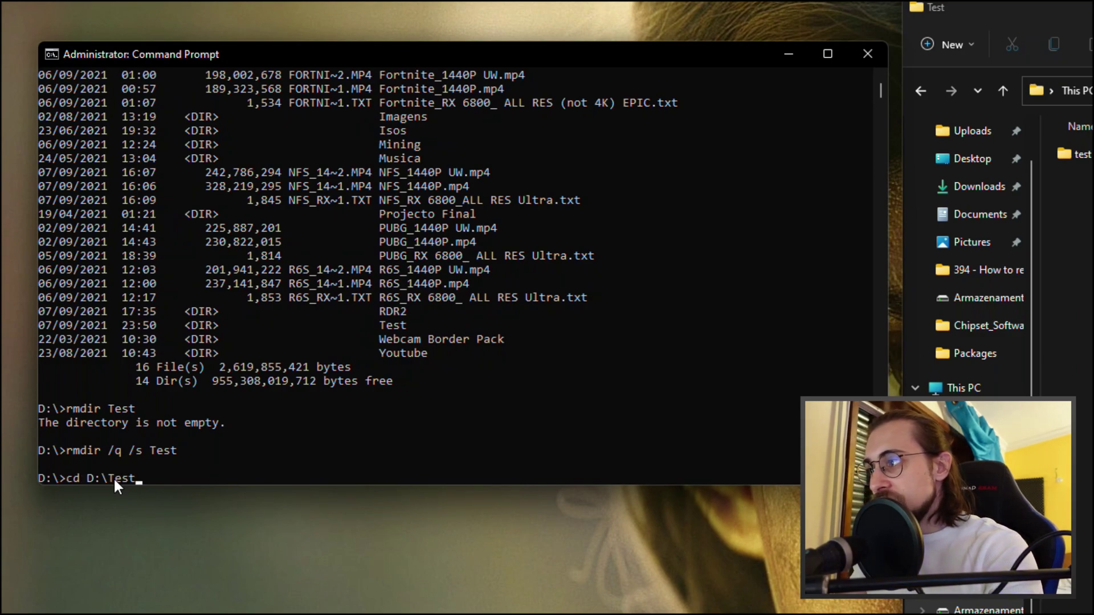
text(D:\Test)
key(Return)
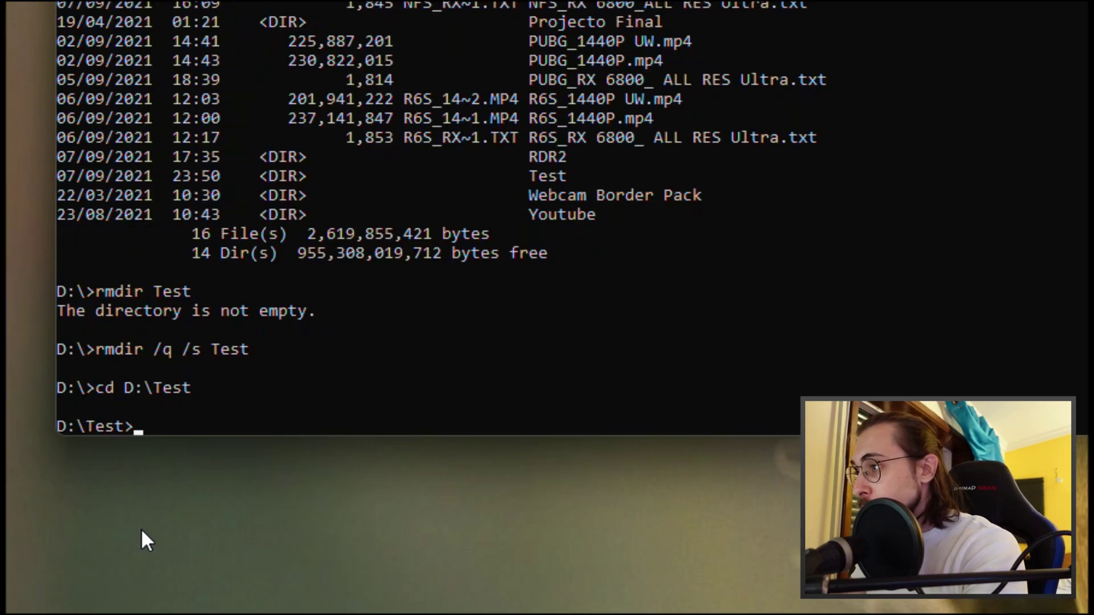
Try to remove the test 2 subfolder and its contents without confirmation by running rmdir /q /s Test 2
text(r)
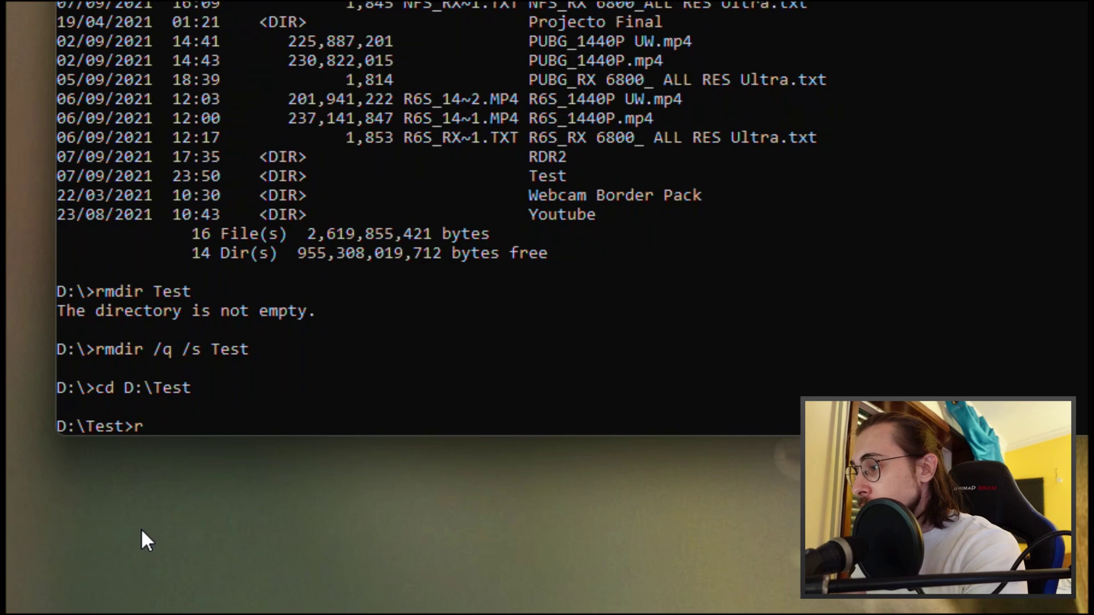
text(mdir )
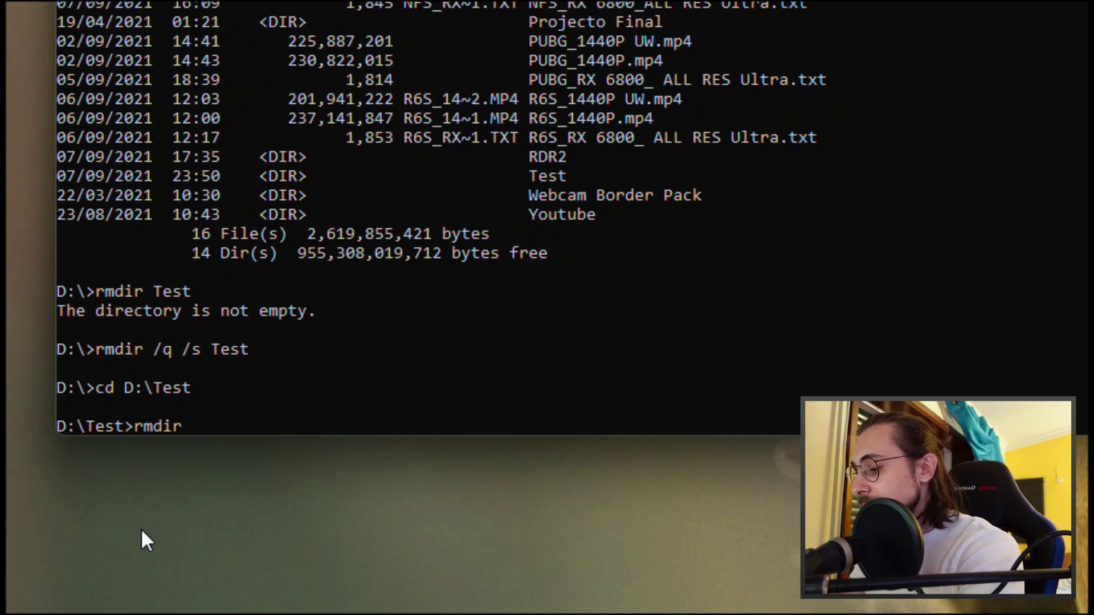
text(/q /)
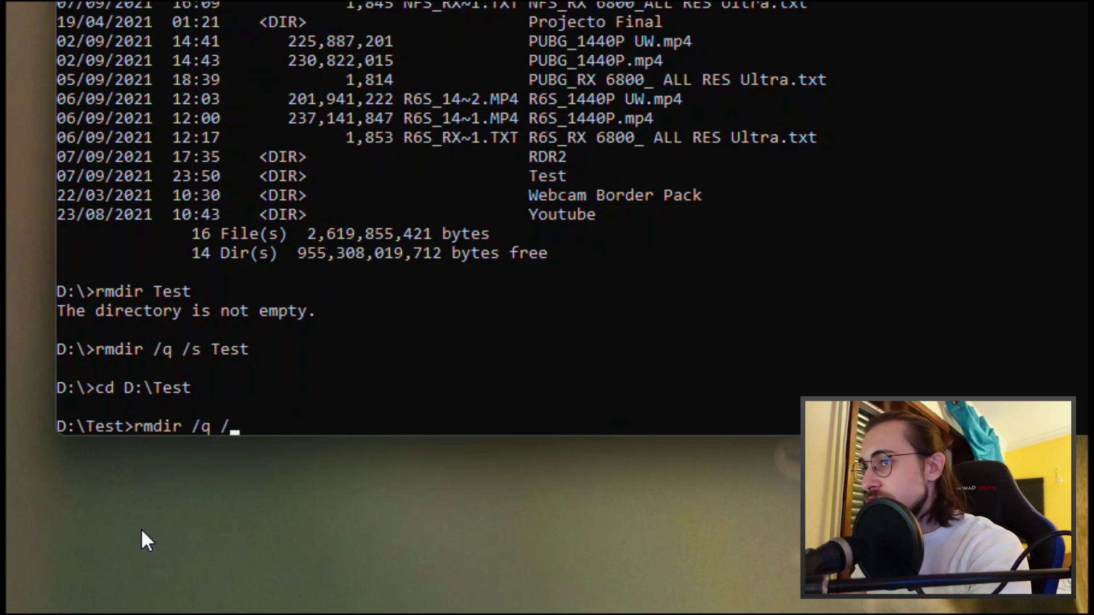
text(s)
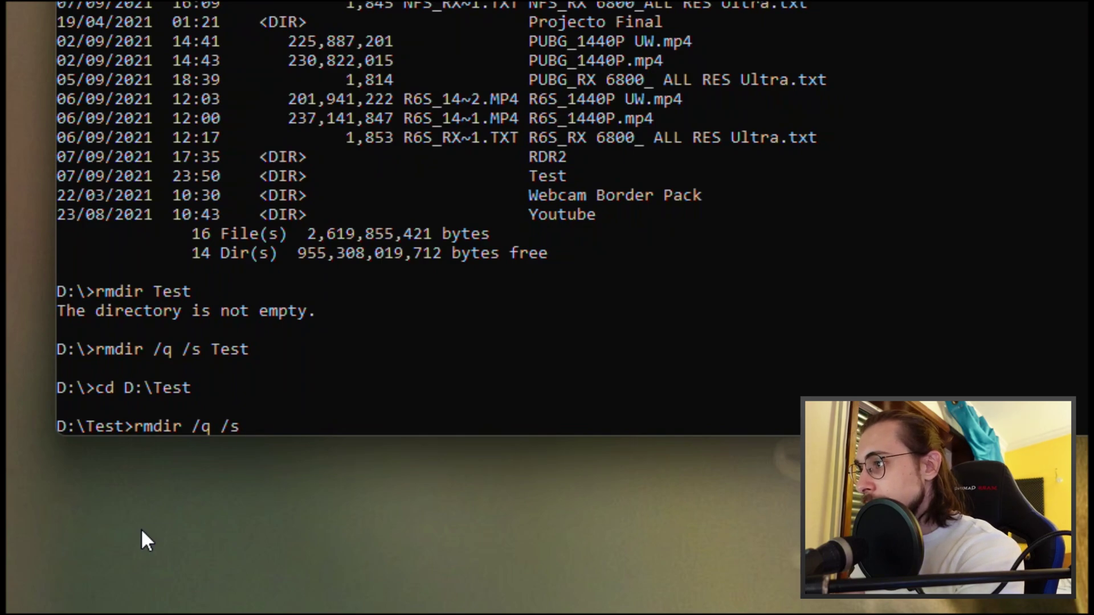
text( Test 3)
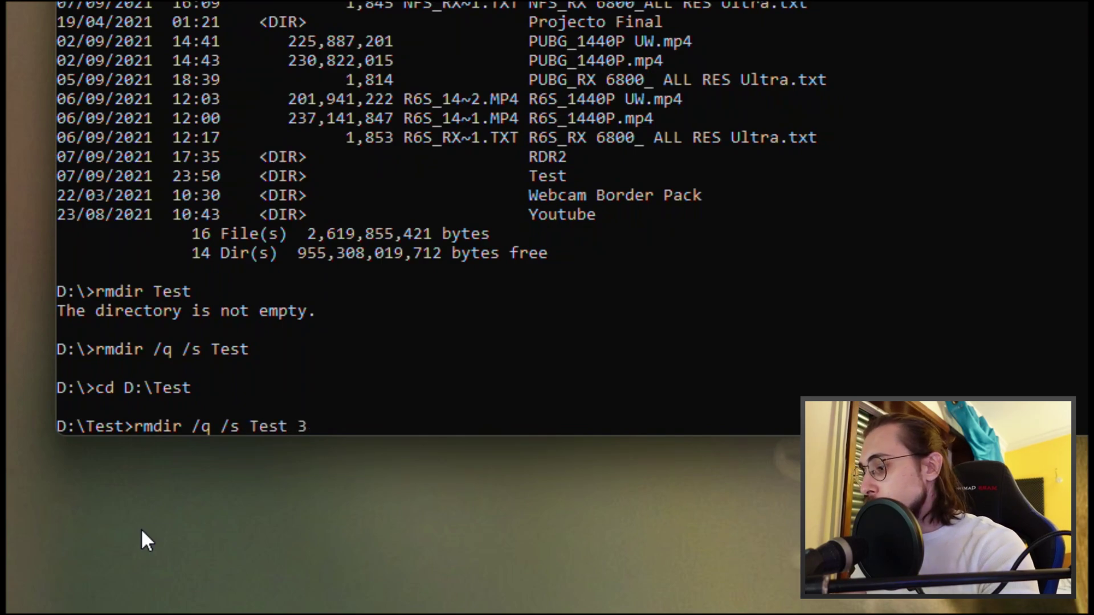
key(BackSpace)
text(2)
key(Return)
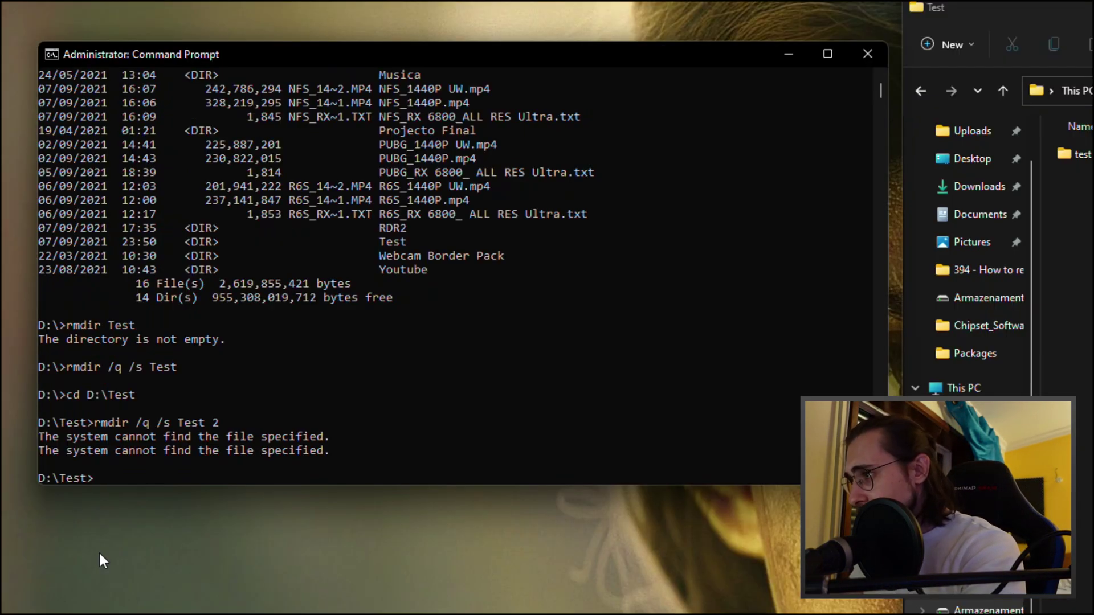
List the Test folder's contents with short names using dir /x and highlight the short name of test 2
text(dir /x)
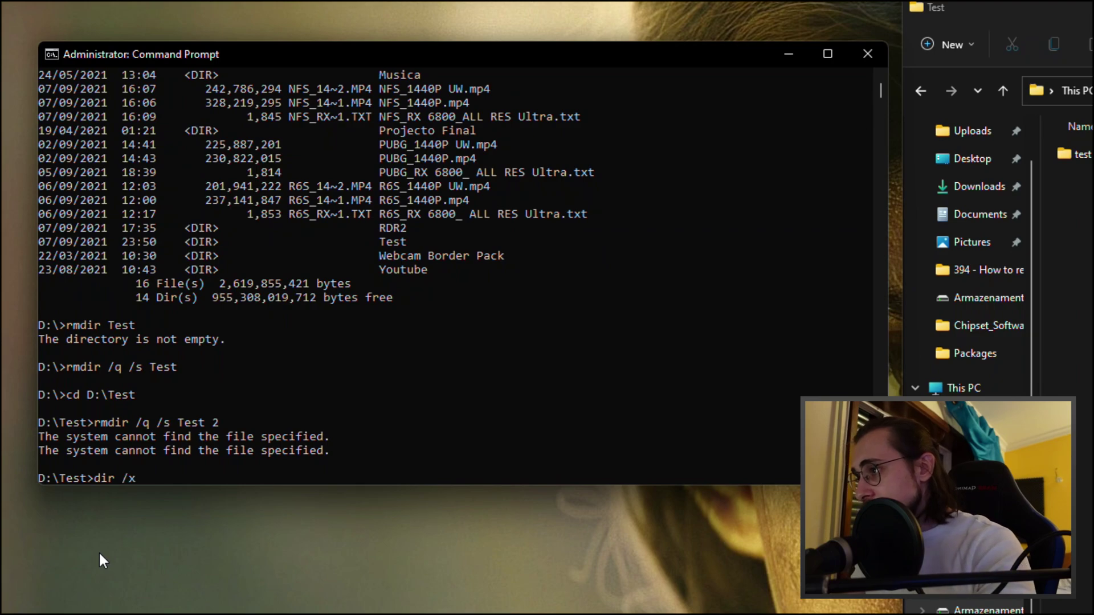
key(Return)
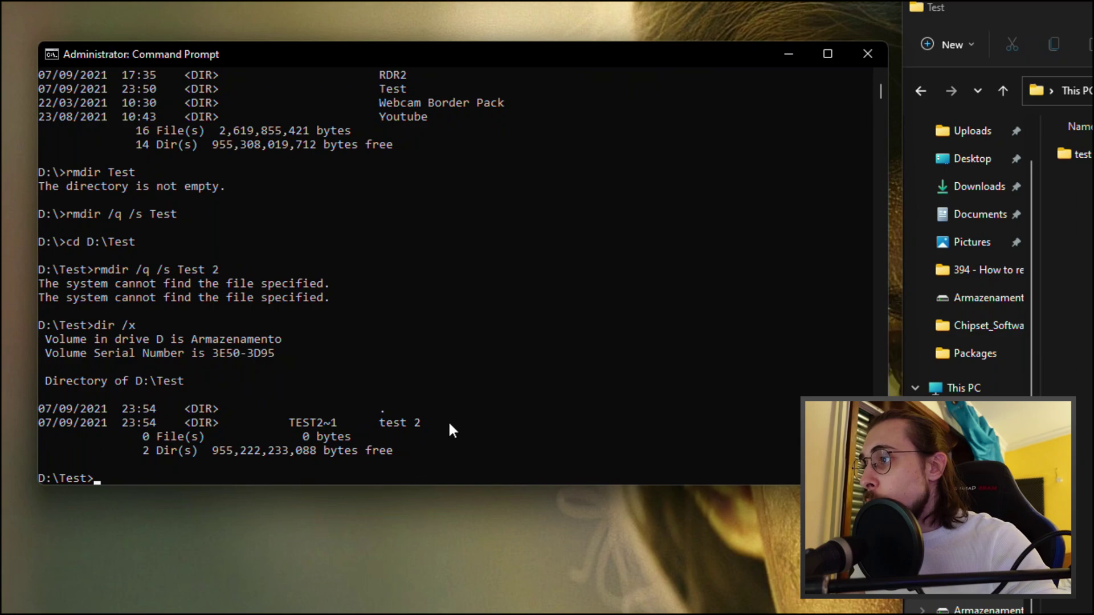
click(332, 425)
drag(300, 428, 292, 425)
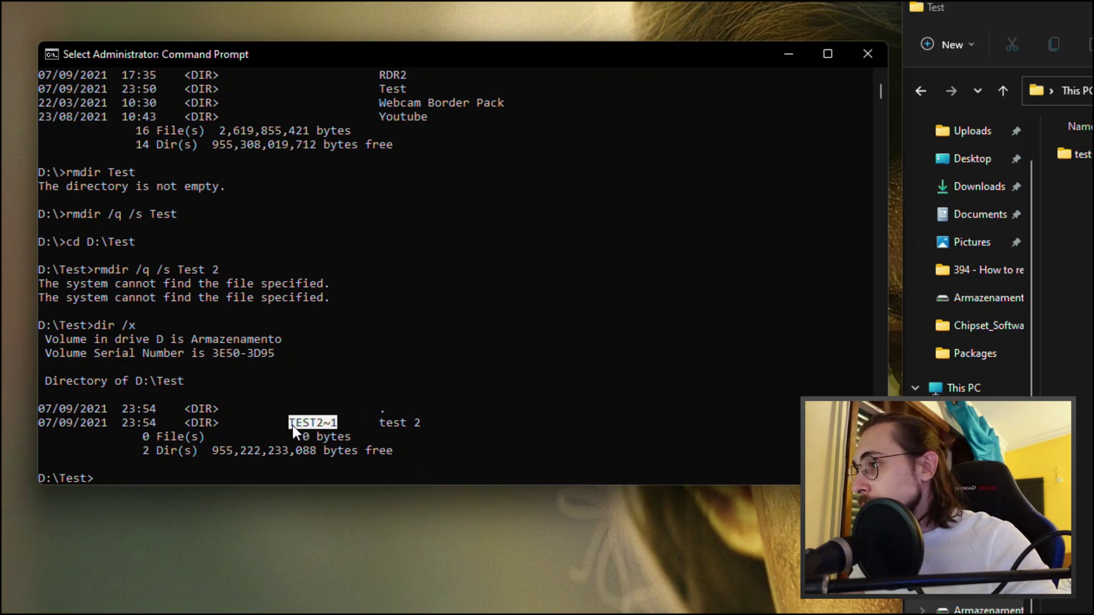
click(124, 478)
right_click(145, 485)
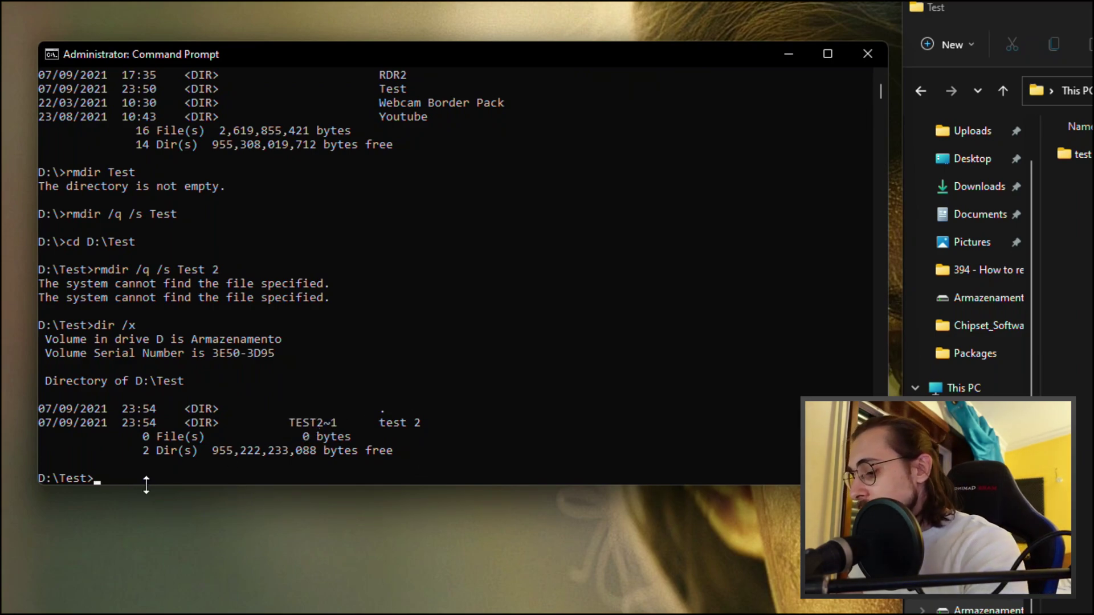
Enter the command rmdir /q /s TEST2~1 to remove the test 2 subfolder by its short name
text(rmdir )
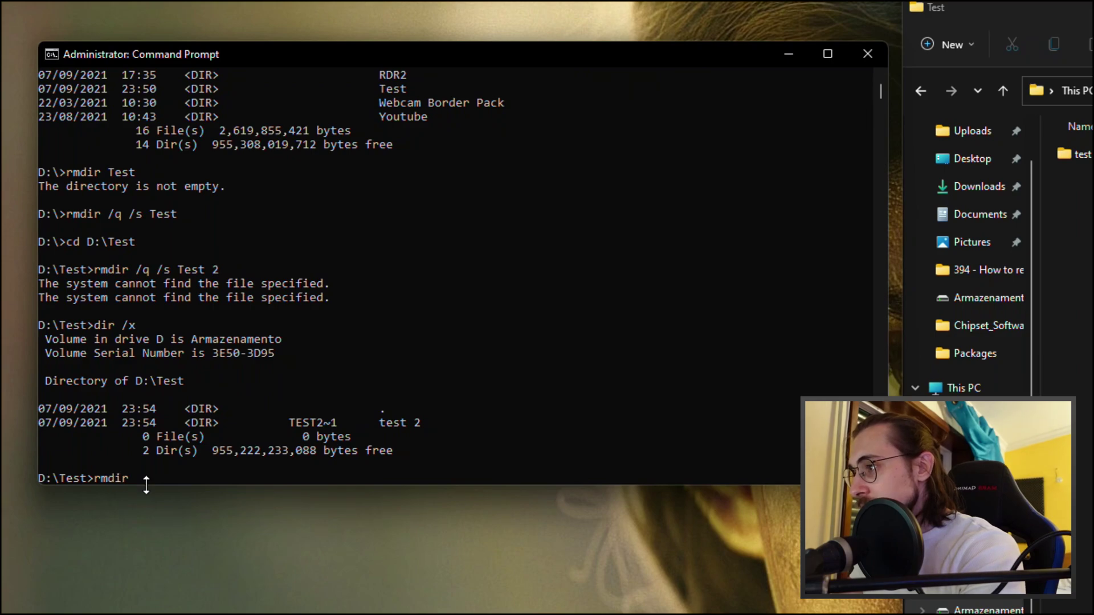
text(/q)
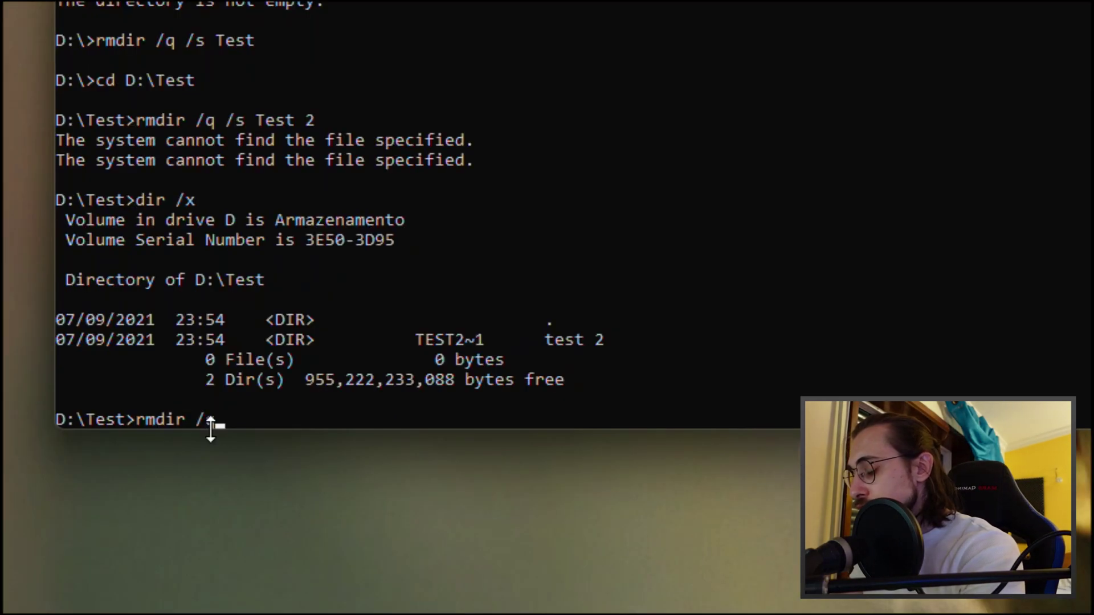
text( /s)
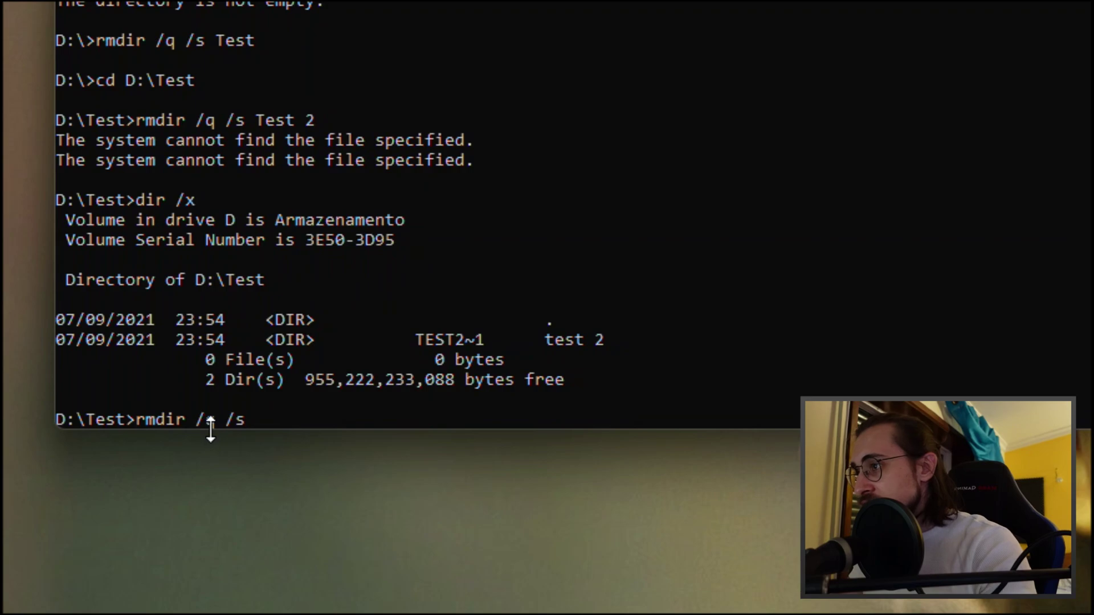
text( TE)
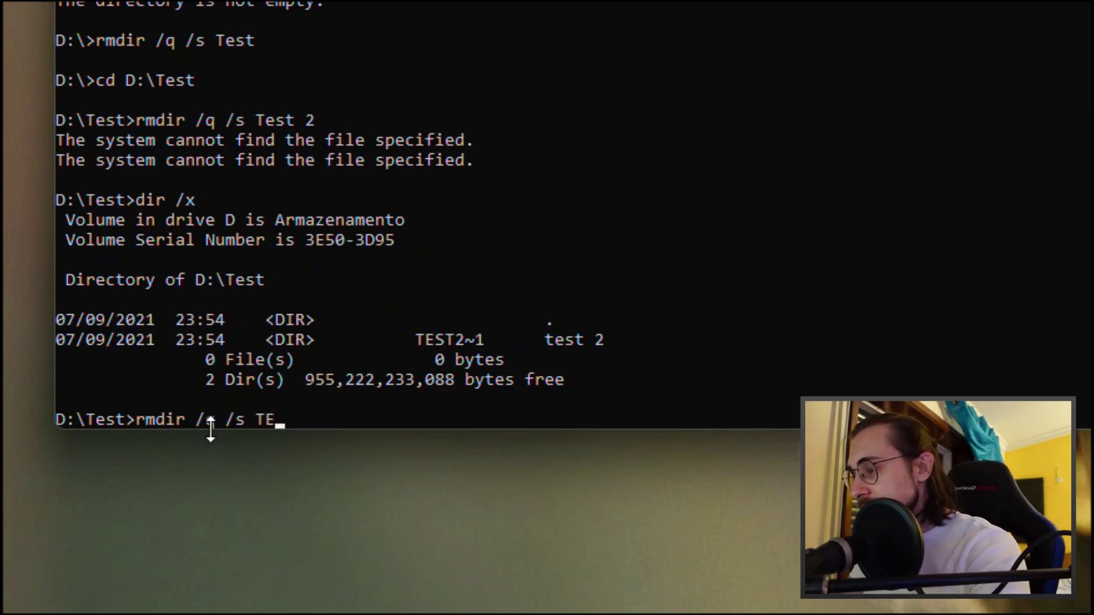
text(ST2´)
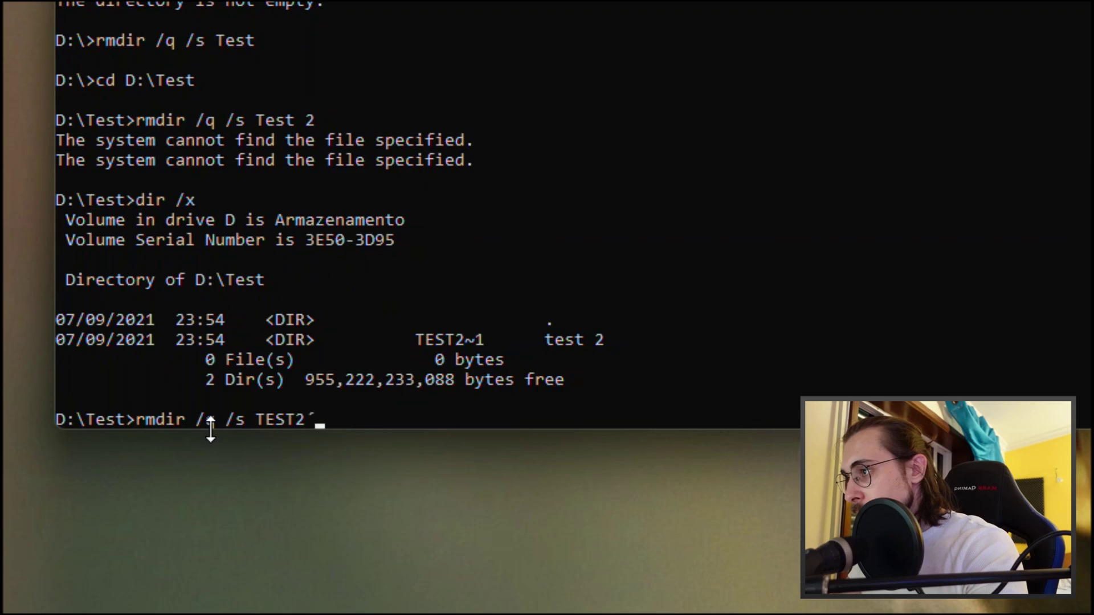
key(BackSpace)
text(+)
key(BackSpace)
text(´)
key(BackSpace)
text(~1)
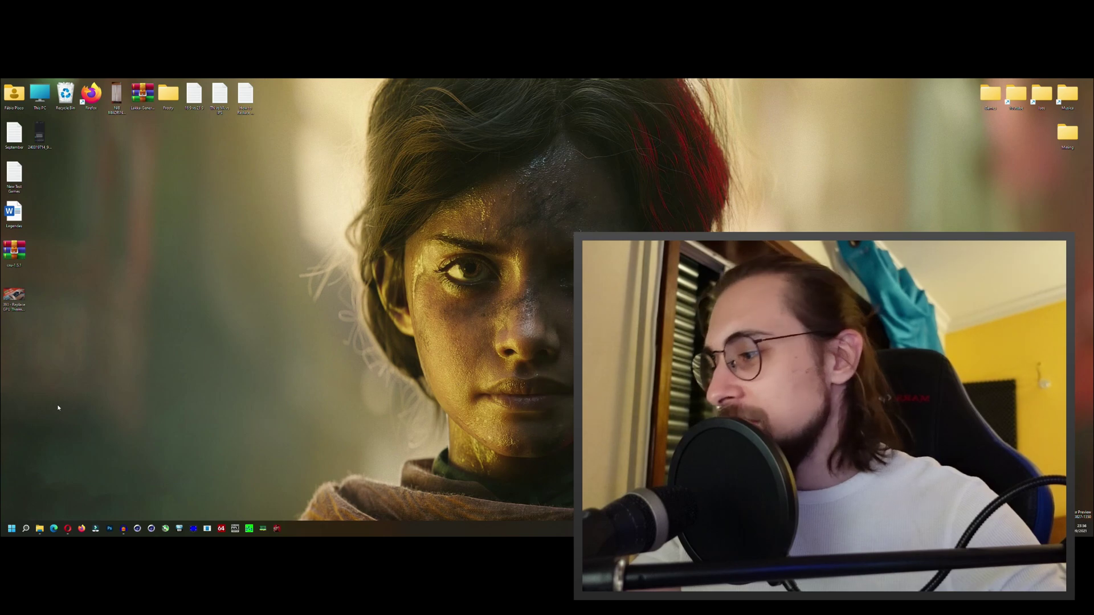
Run the Unlocker 1.9.2 installer from the desktop and install it to C:\Program Files (x86)\Unlocker\
key(super)
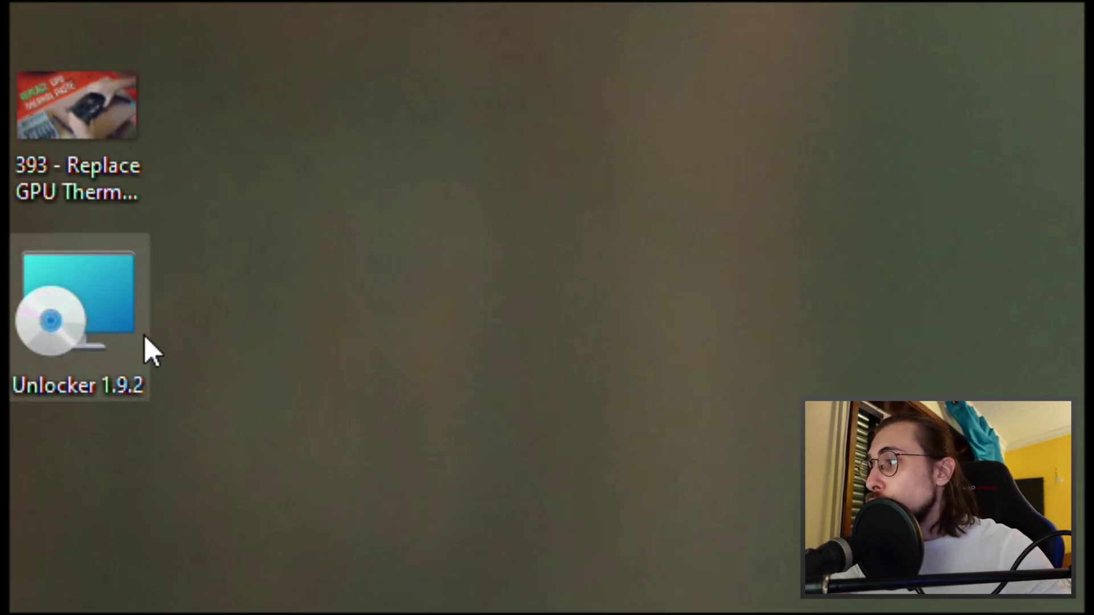
mouse_move(118, 308)
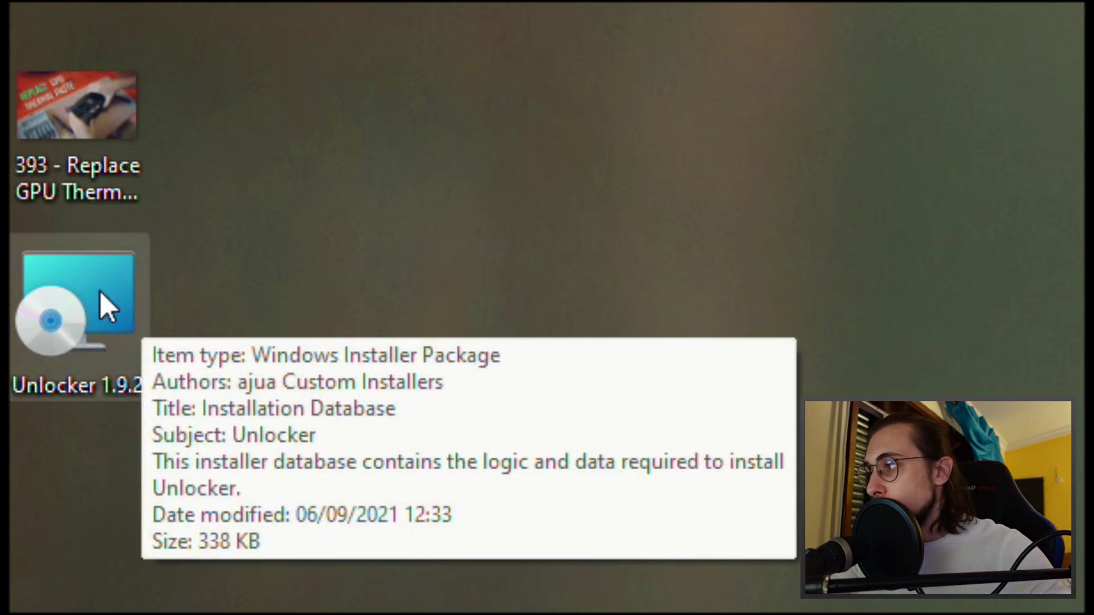
double_click(117, 293)
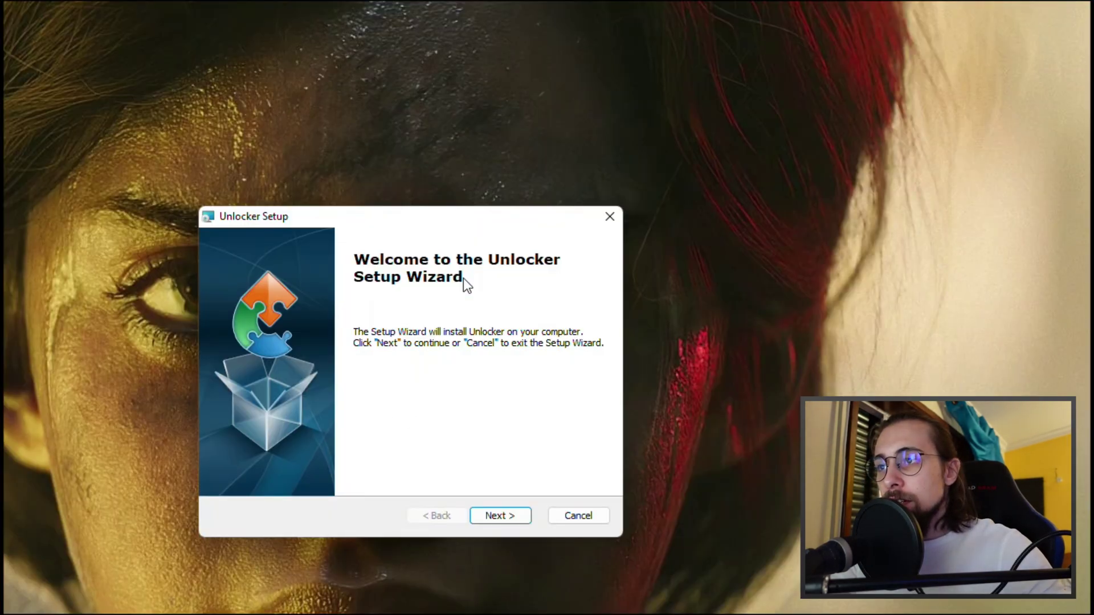
click(641, 419)
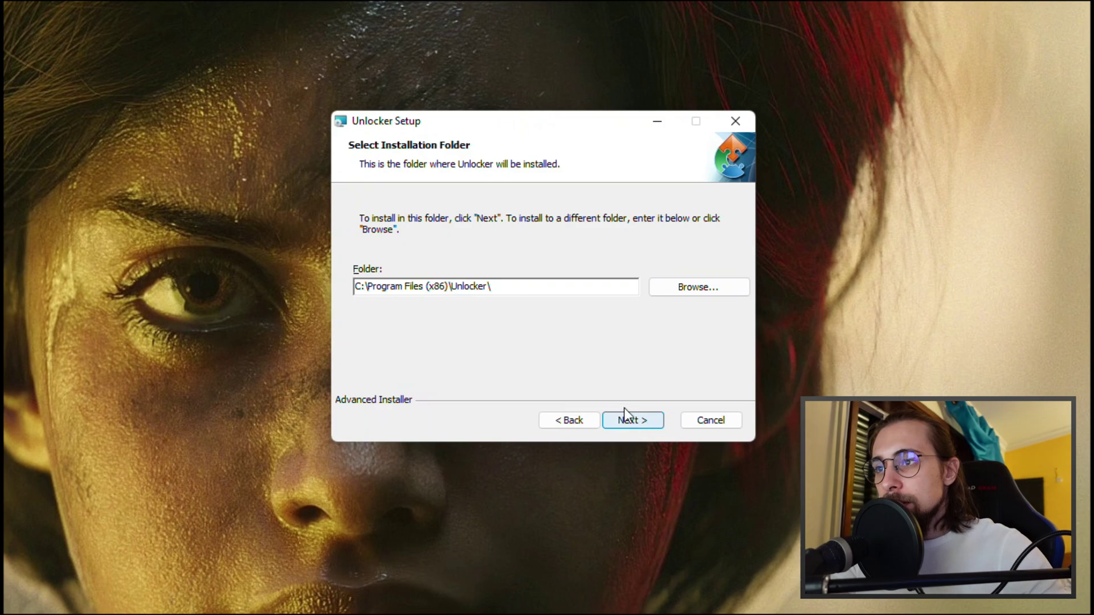
click(633, 426)
click(638, 422)
click(639, 425)
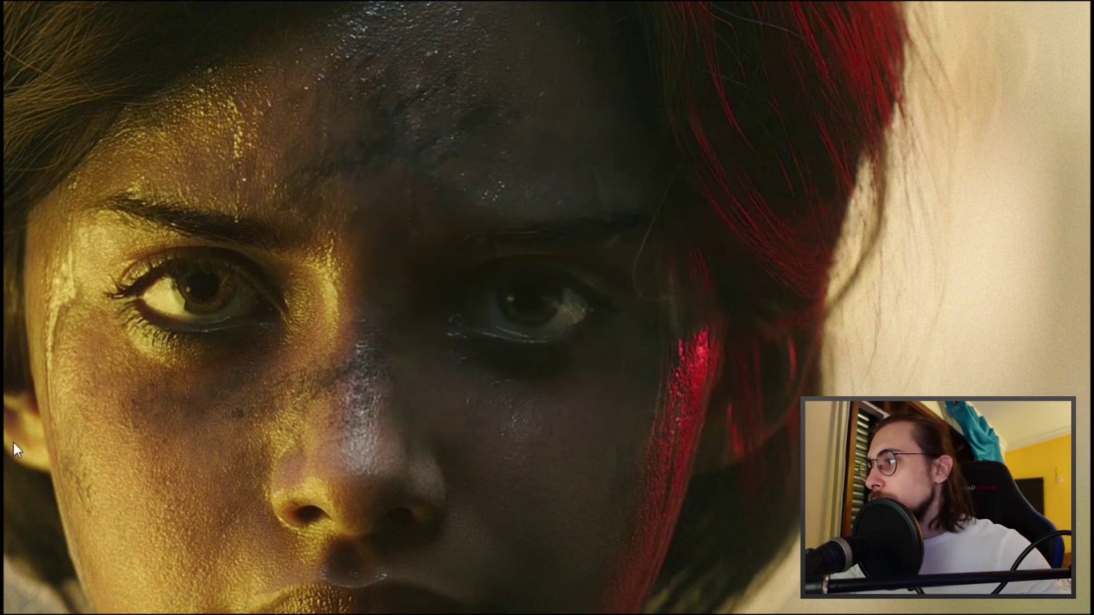
Search Windows for unlocker, launch the Unlocker app and reposition its file browser window
click(24, 526)
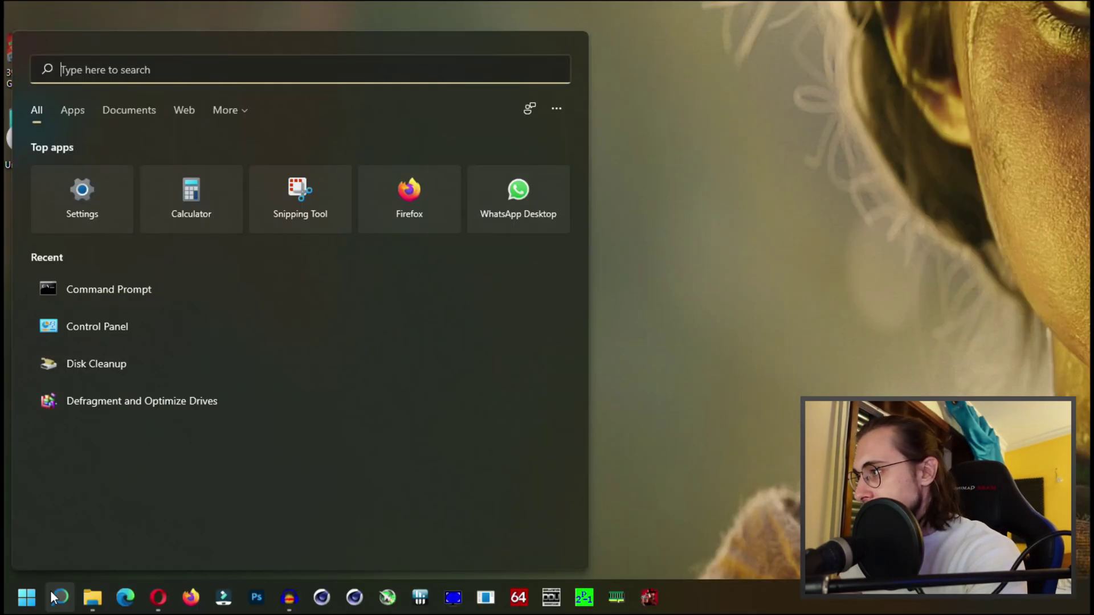
text(unclock)
key(BackSpace)
key(BackSpace)
key(BackSpace)
key(BackSpace)
text(locker)
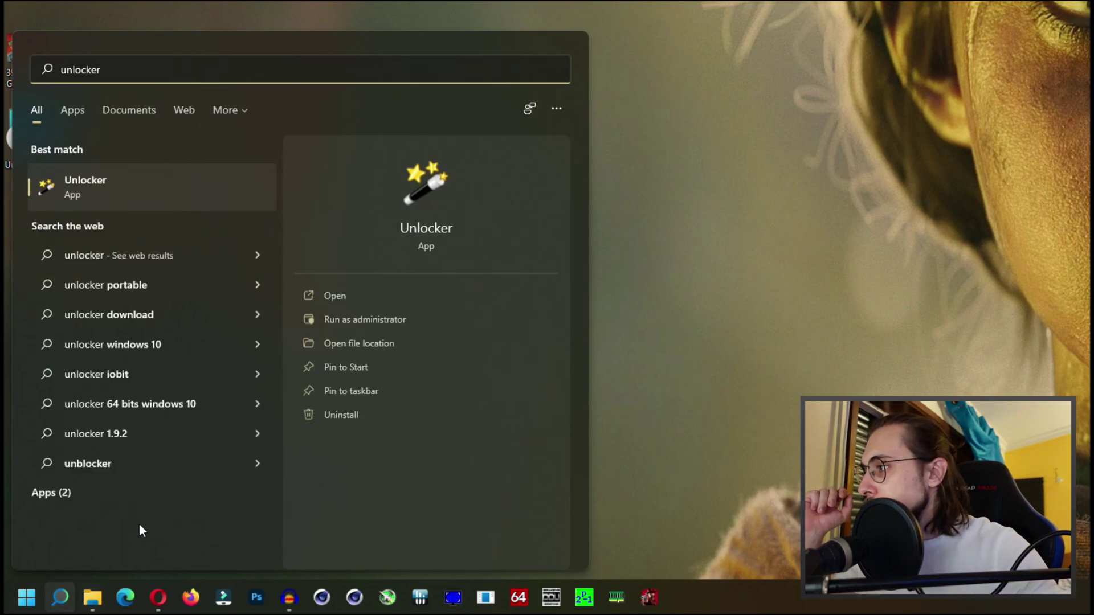
click(80, 190)
drag(334, 306, 326, 89)
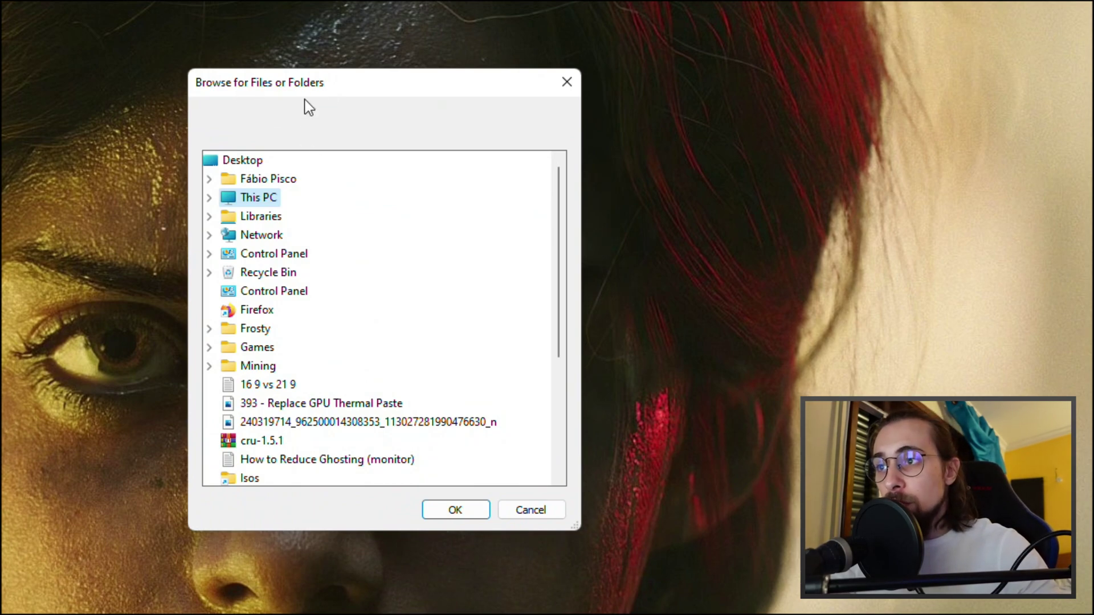
Browse the Unlocker folder tree through This PC and the Armazenamento (D:) drive, and expand the Filmes folder
scroll(359, 228, down, 3)
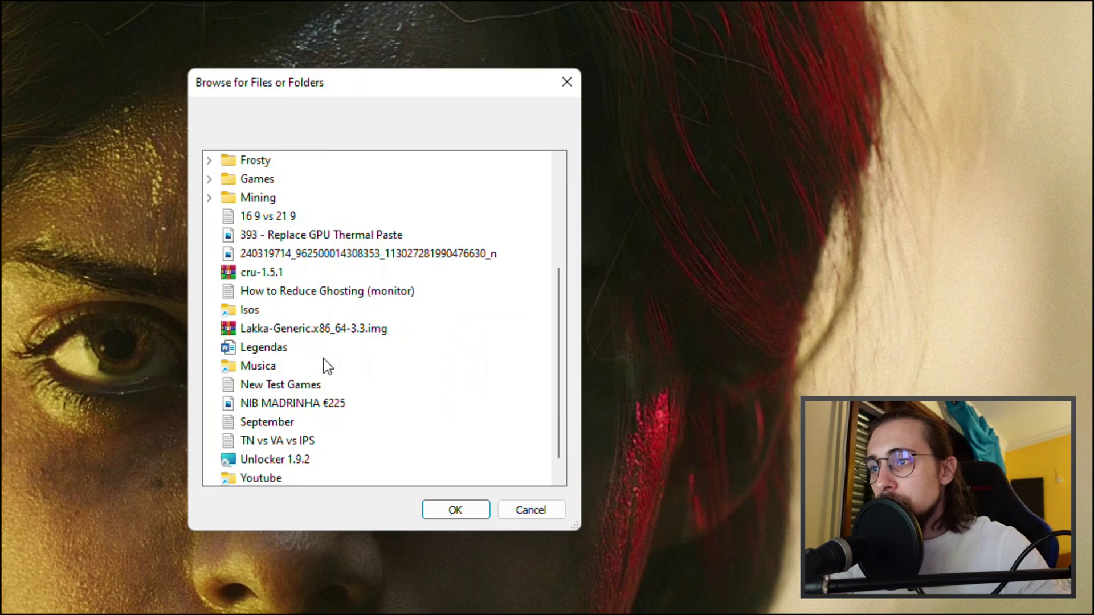
scroll(327, 415, up, 3)
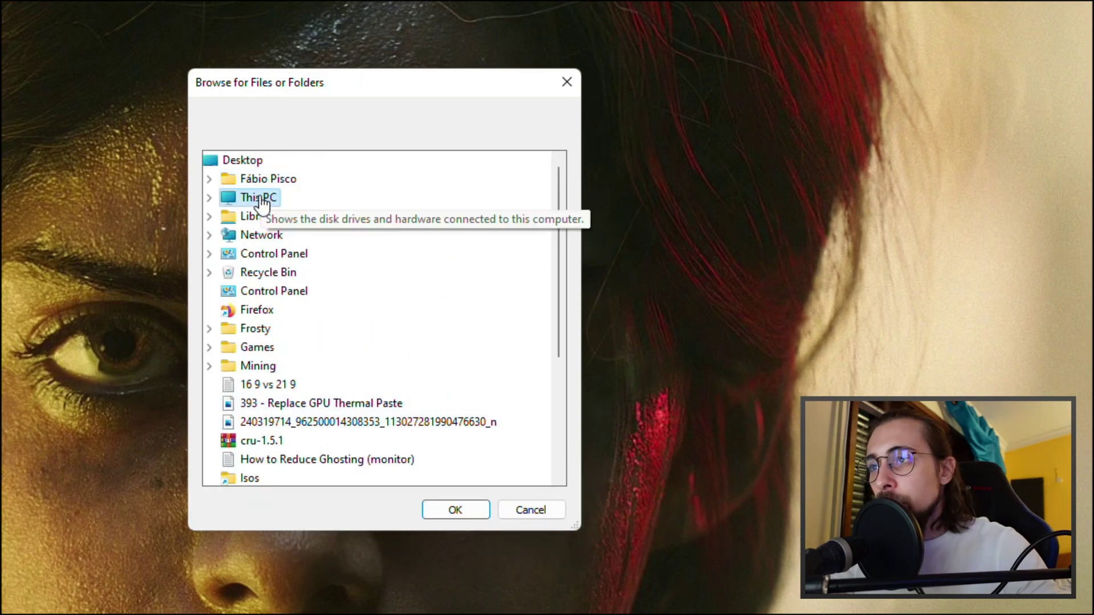
double_click(261, 199)
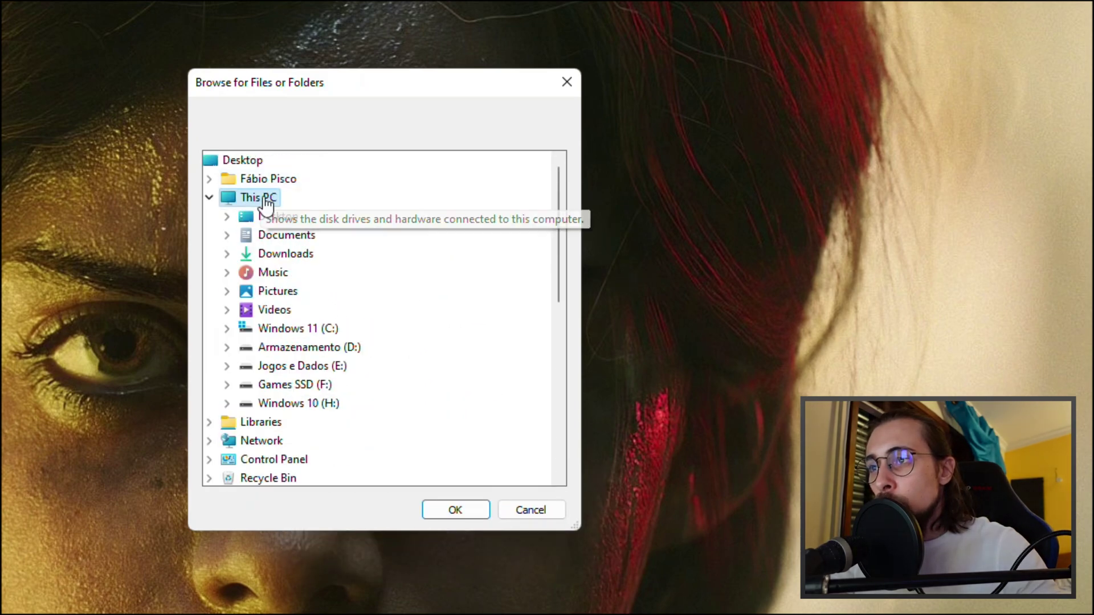
double_click(310, 348)
scroll(380, 391, down, 3)
scroll(382, 393, up, 3)
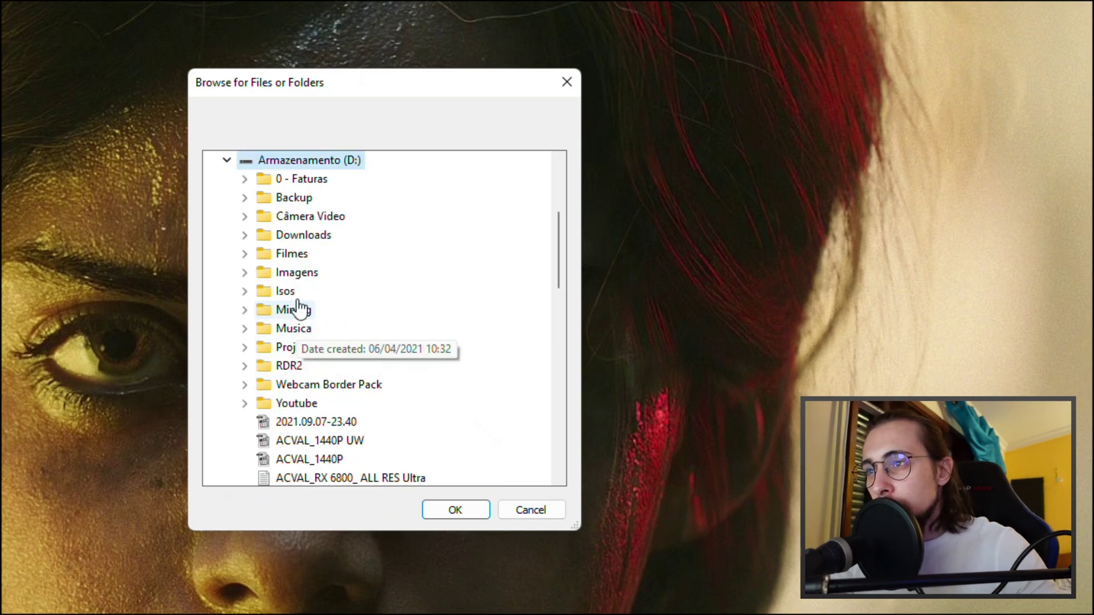
scroll(342, 347, down, 5)
scroll(397, 386, down, 2)
scroll(385, 393, up, 8)
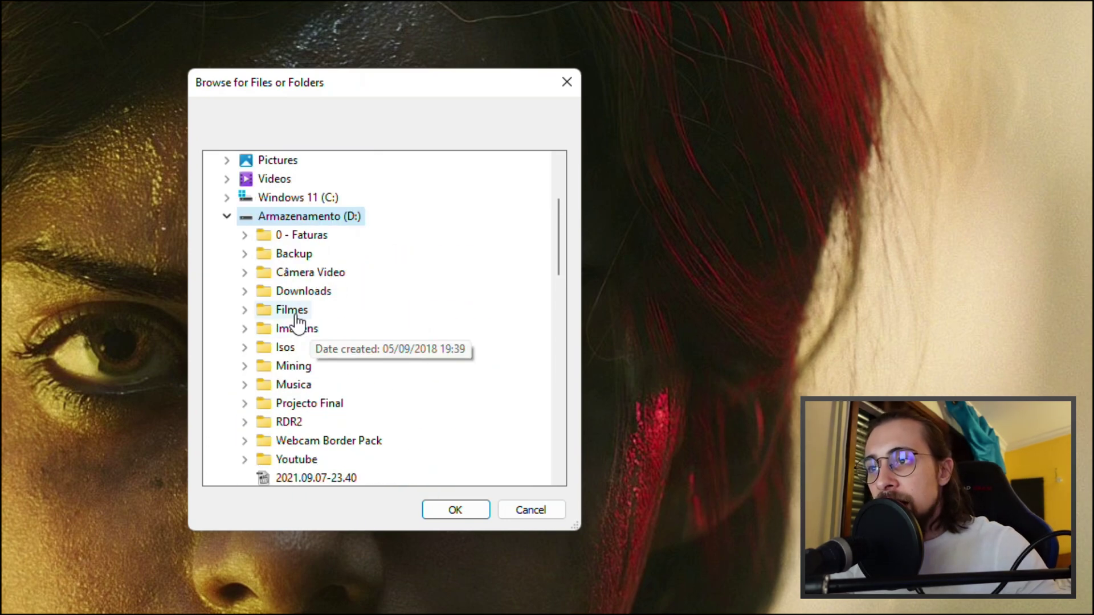
click(295, 313)
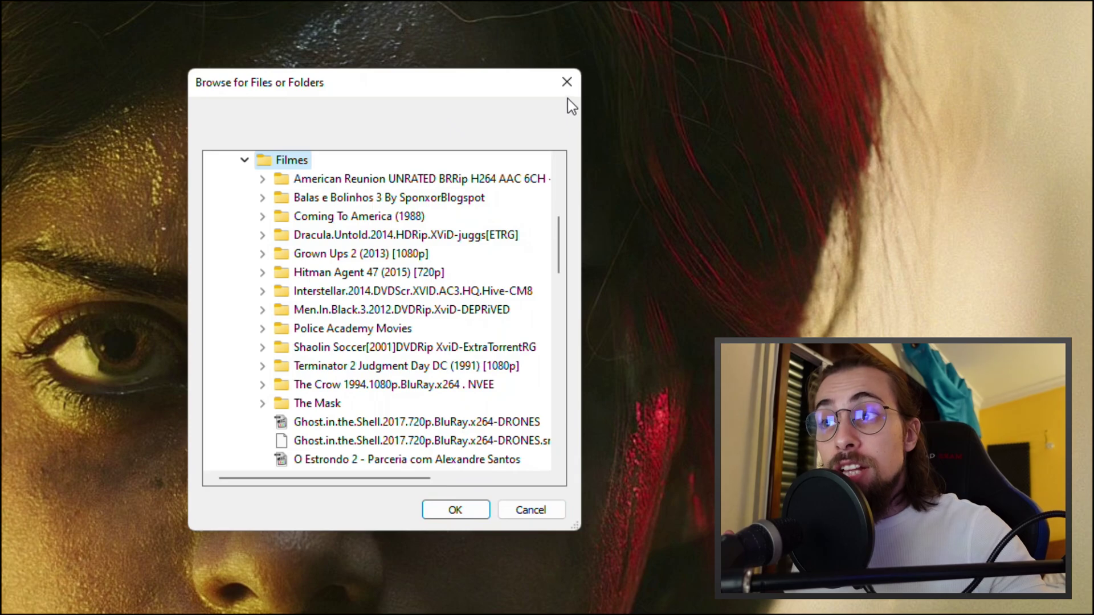
drag(402, 87, 364, 57)
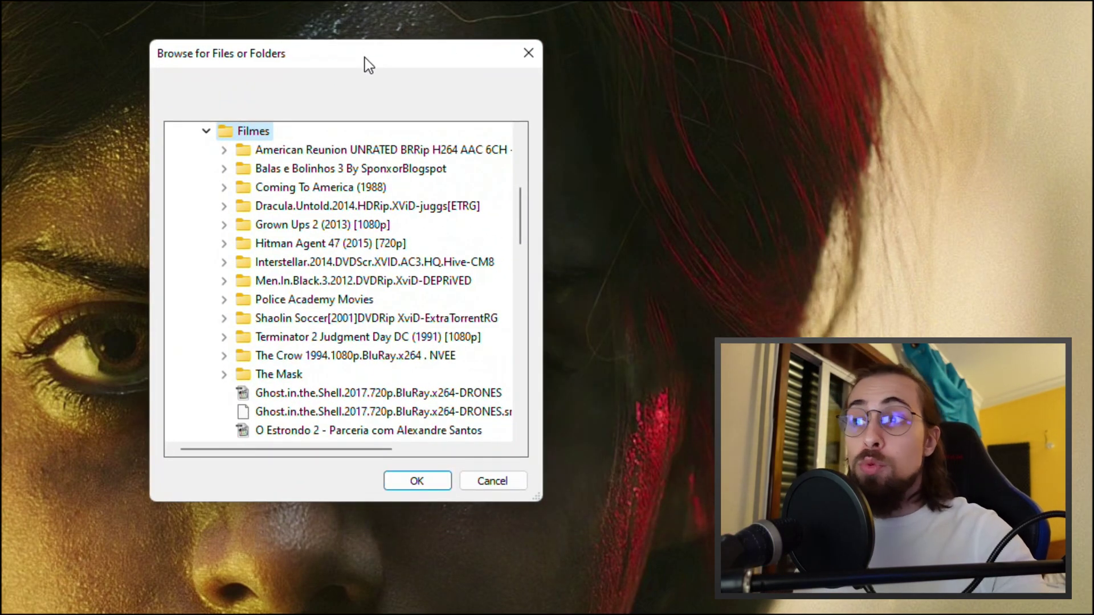
scroll(316, 259, up, 5)
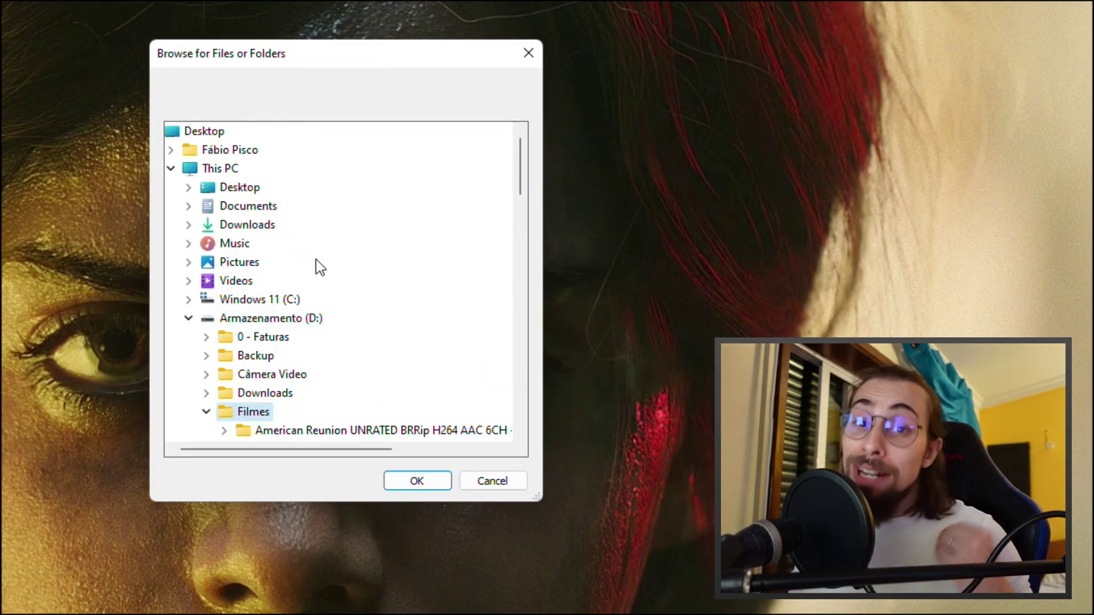